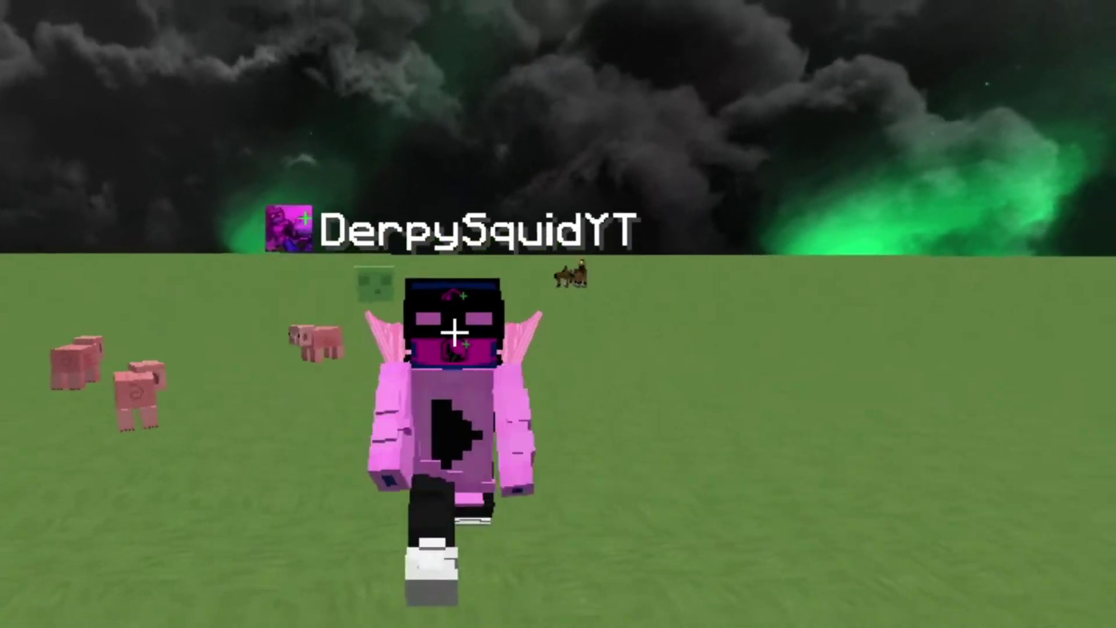
# - Sprint across the grassy field to display the custom Lunar icon beside the nametag
pyautogui.press('w')
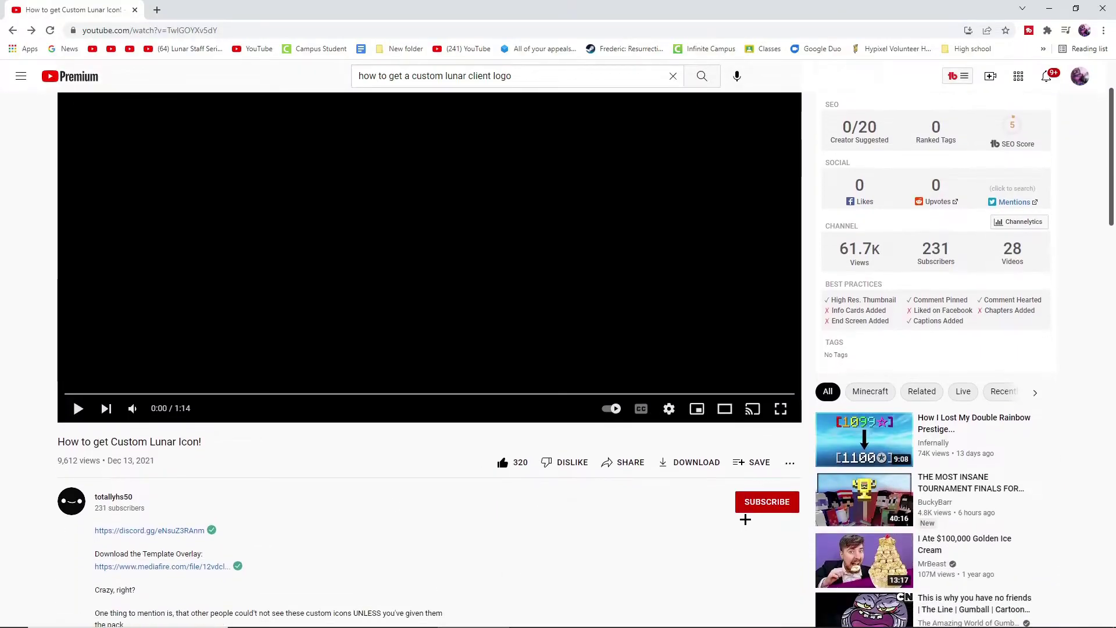
# - Subscribe to the channel and download the 9.24KB Custom Lunar Badge Template from MediaFire
pyautogui.click(738, 501)
pyautogui.scroll(-2, 317, 494)
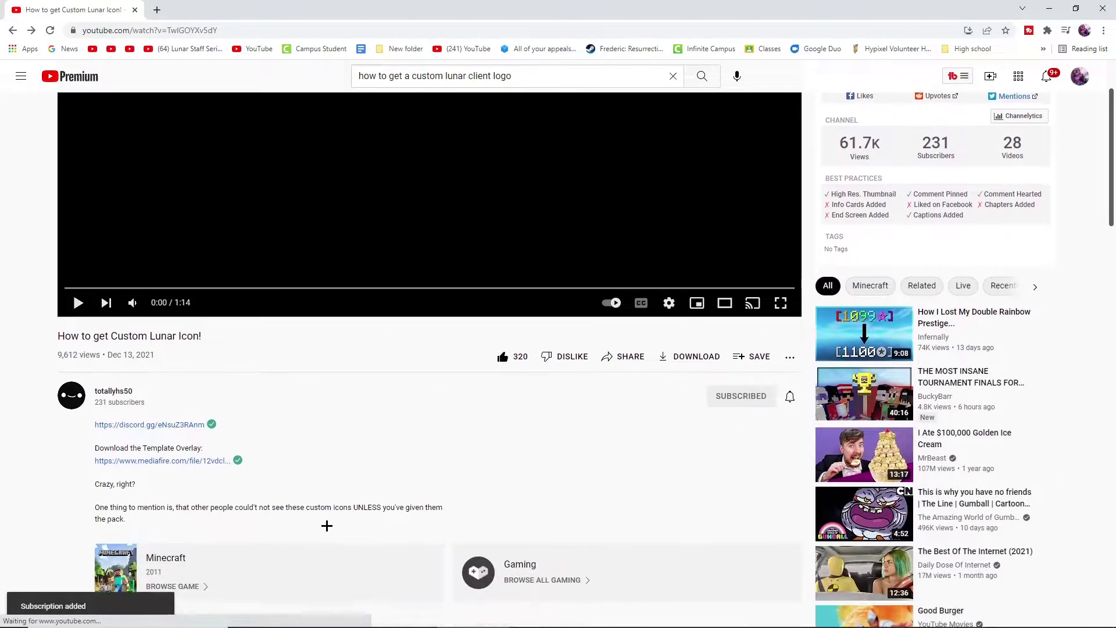
pyautogui.scroll(-3, 327, 525)
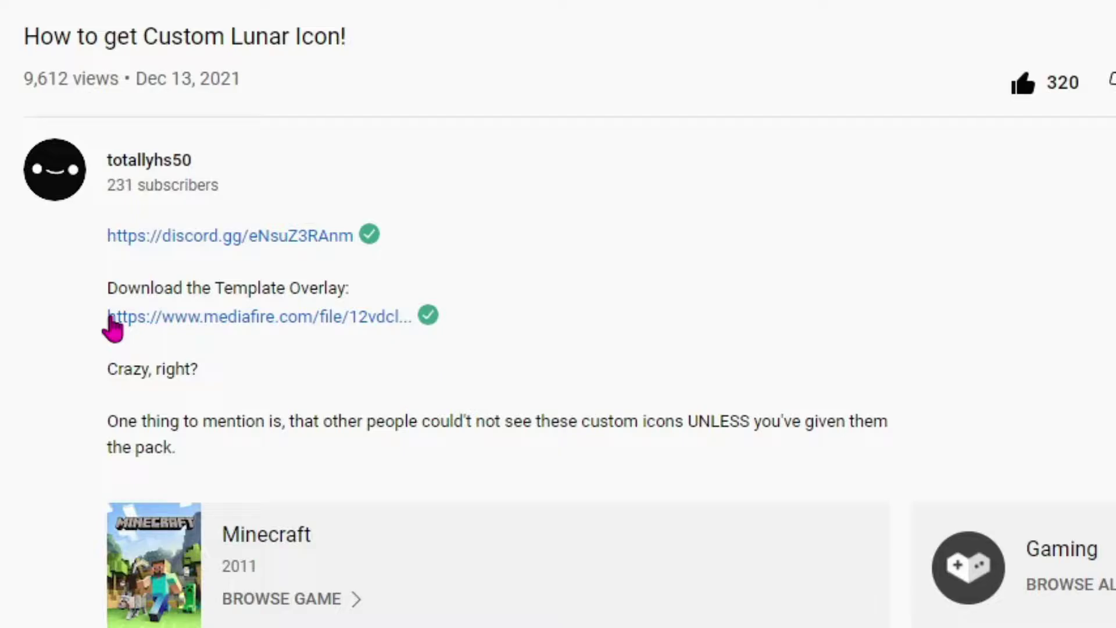
pyautogui.moveTo(95, 290); pyautogui.dragTo(275, 260)
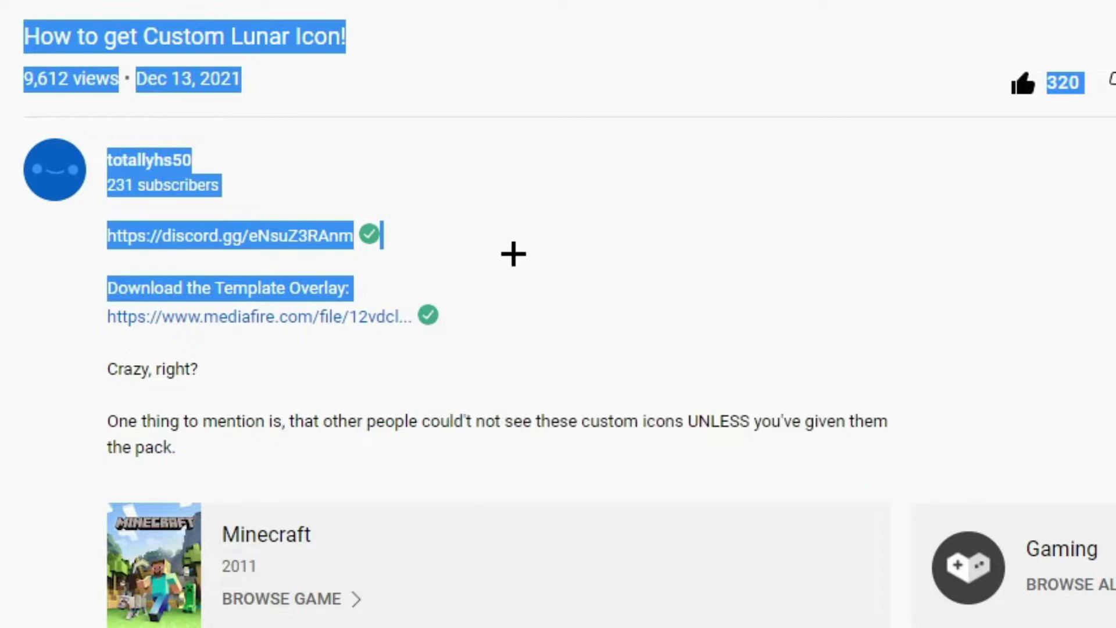
pyautogui.click(466, 199)
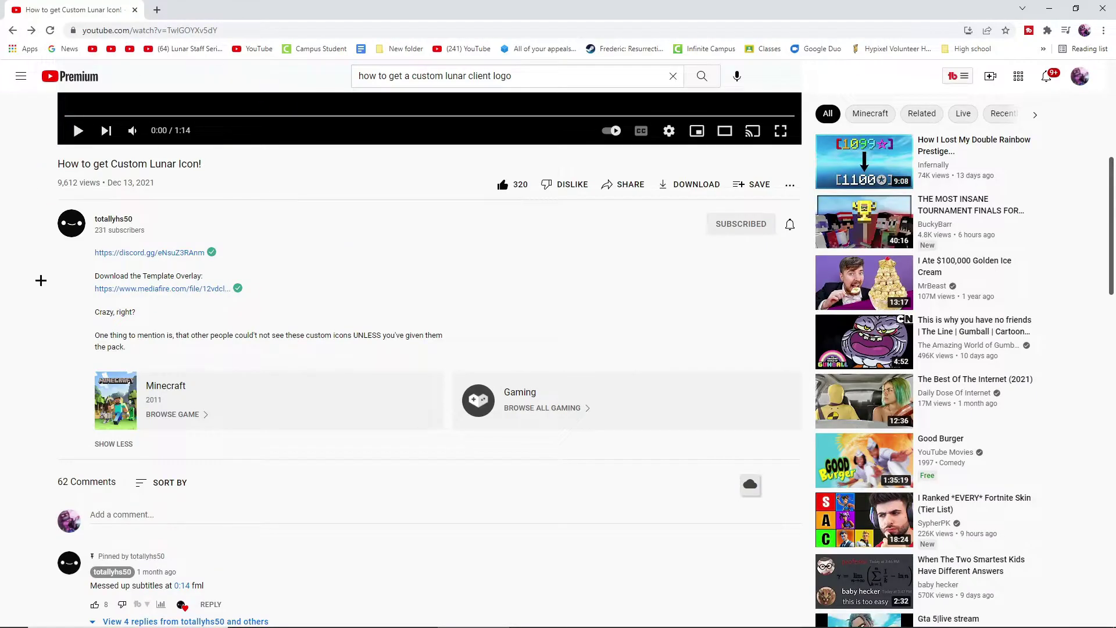
pyautogui.click(162, 295)
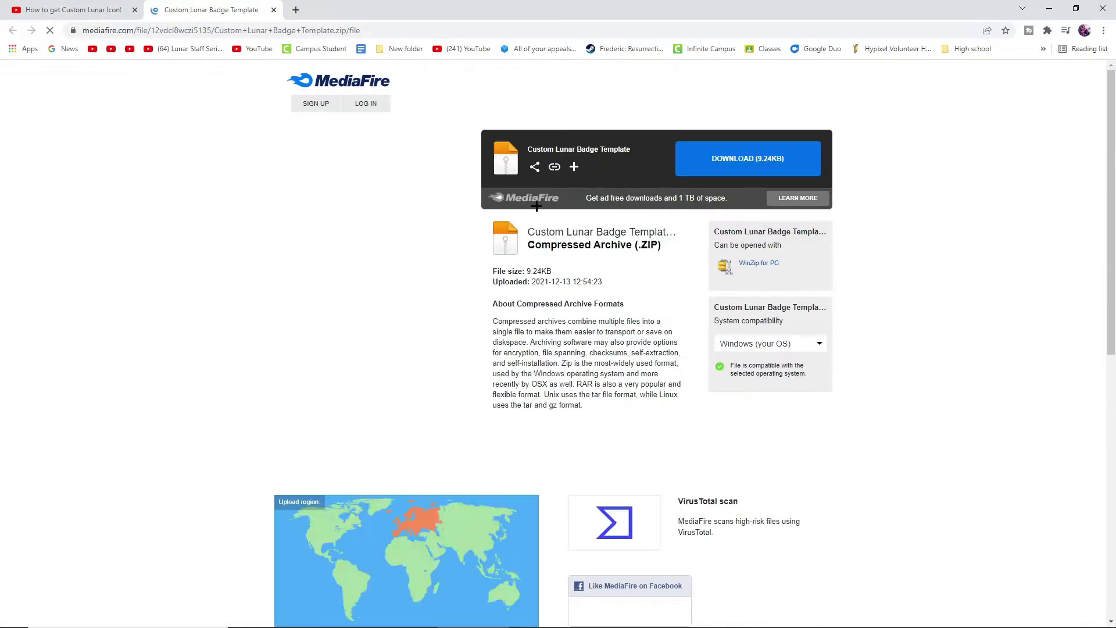
pyautogui.click(727, 166)
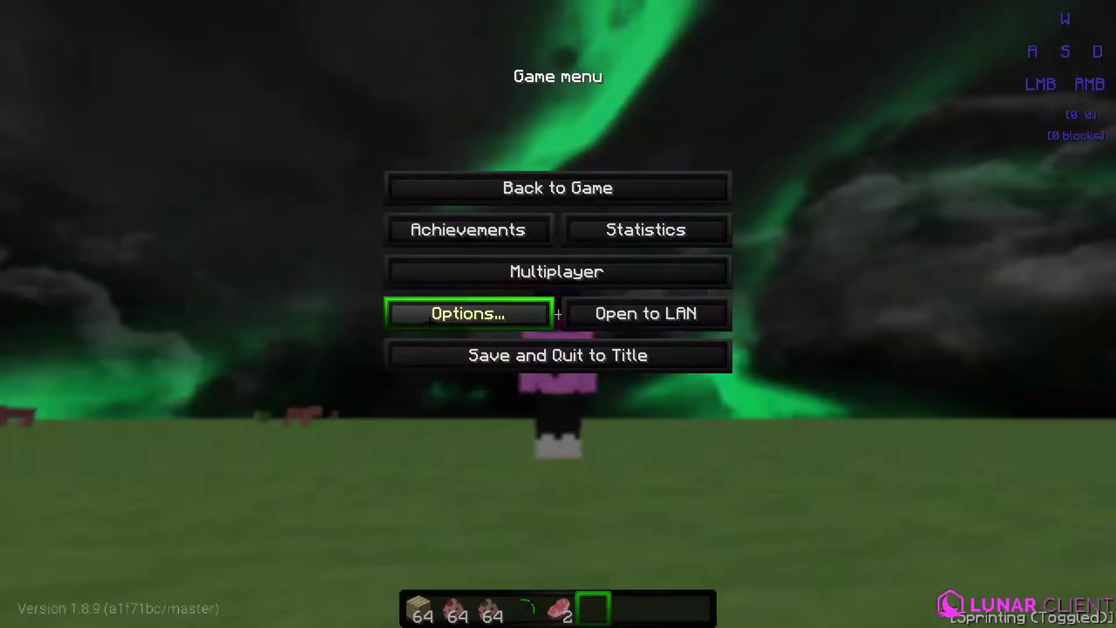
# - Go to Lunar Client's Options to reach the resource pack folder
pyautogui.click(436, 324)
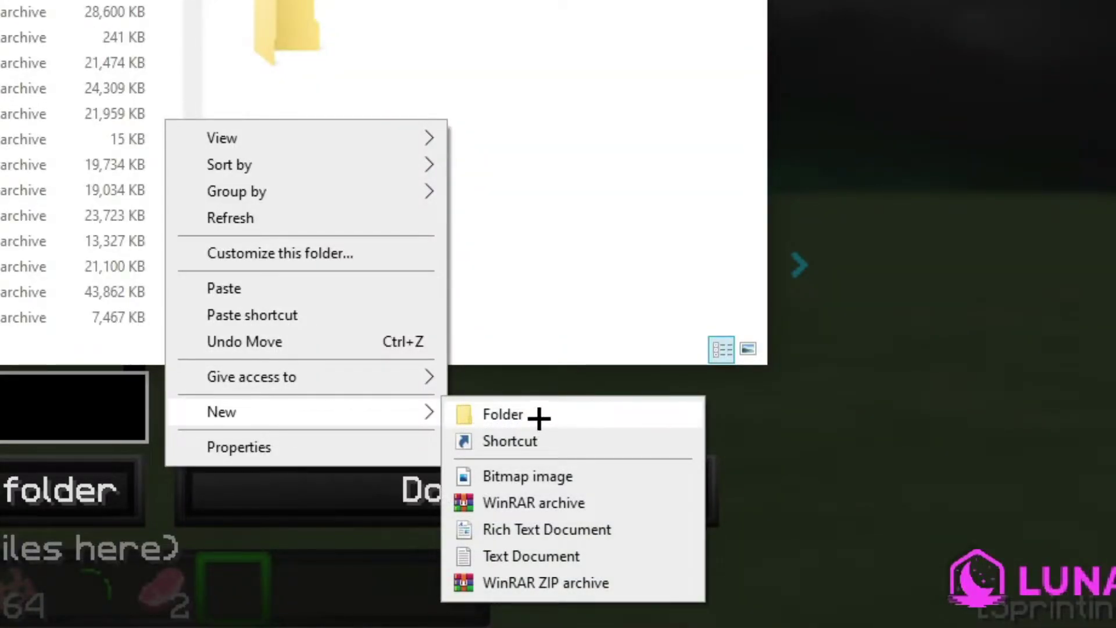
# - Create a folder named 'Custom lunar for video' inside resourcepacks
pyautogui.click(536, 414)
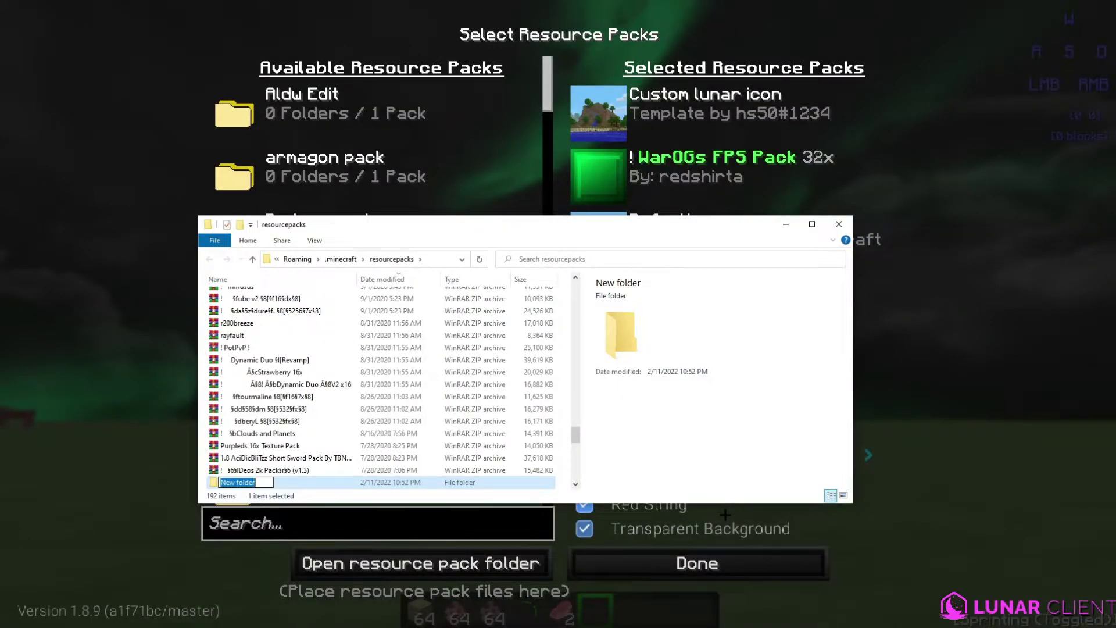
pyautogui.write('C')
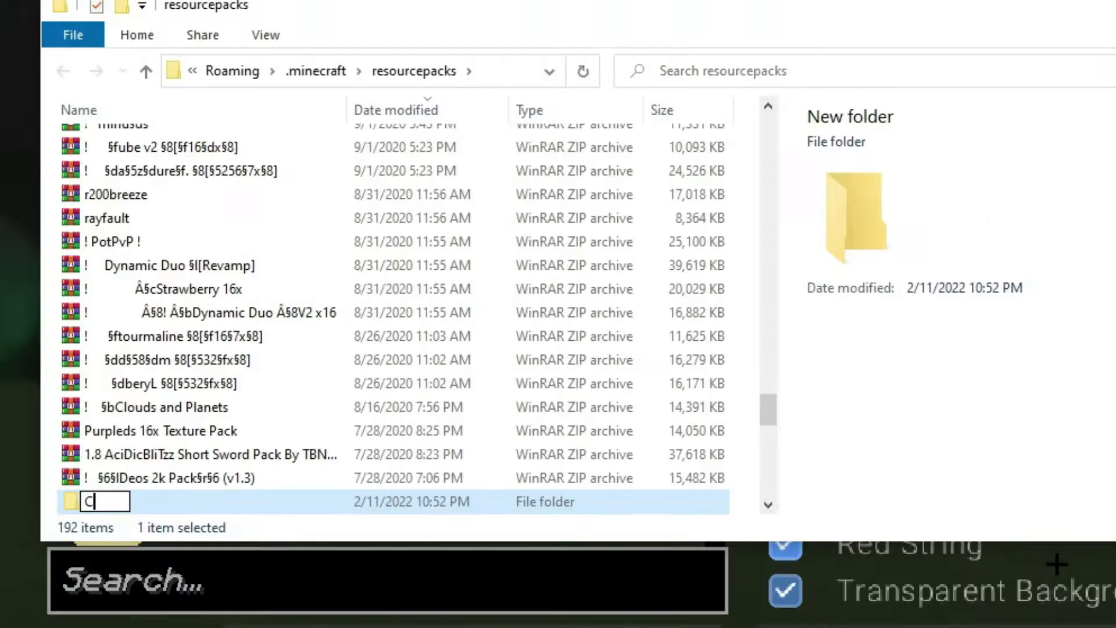
pyautogui.write('uston')
pyautogui.press('BackSpace')
pyautogui.press('BackSpace')
pyautogui.write('m')
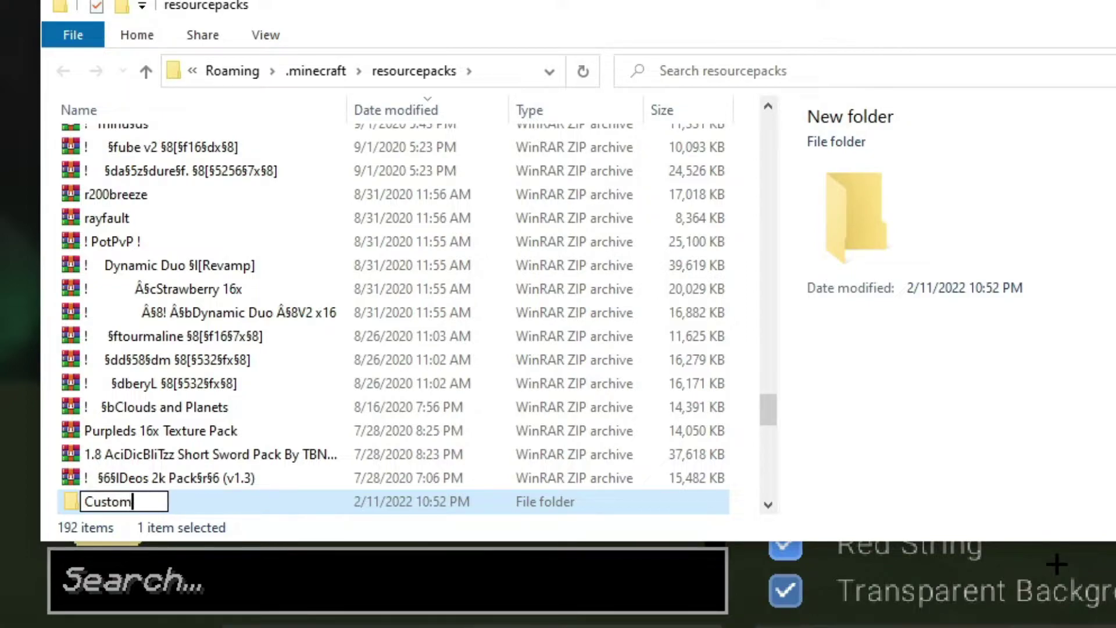
pyautogui.write(' lunar for vide')
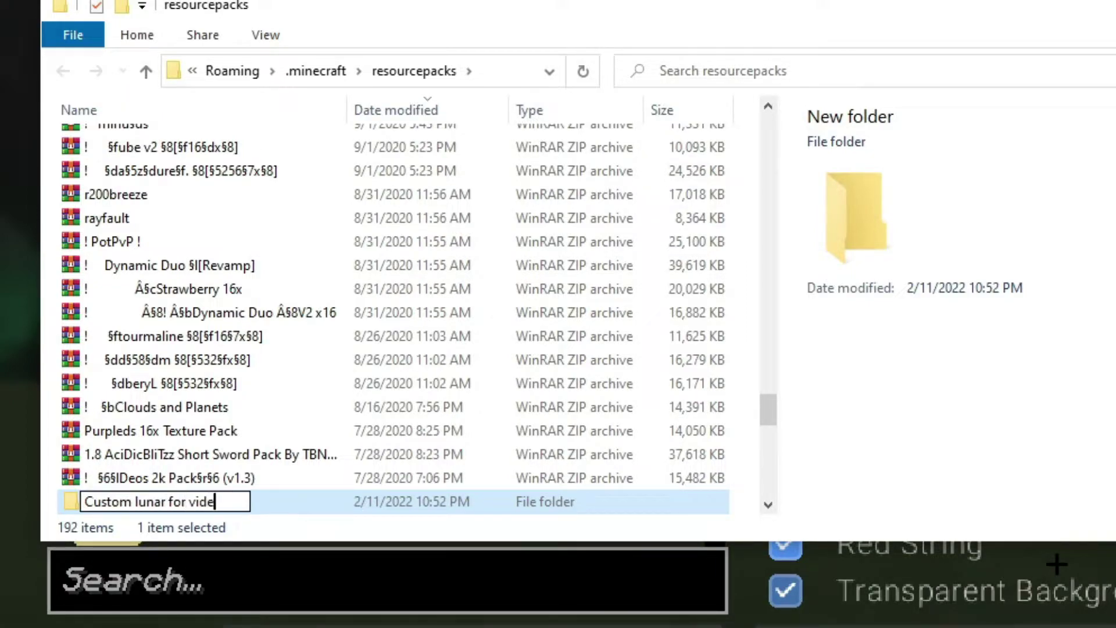
pyautogui.write('o')
pyautogui.press('Return')
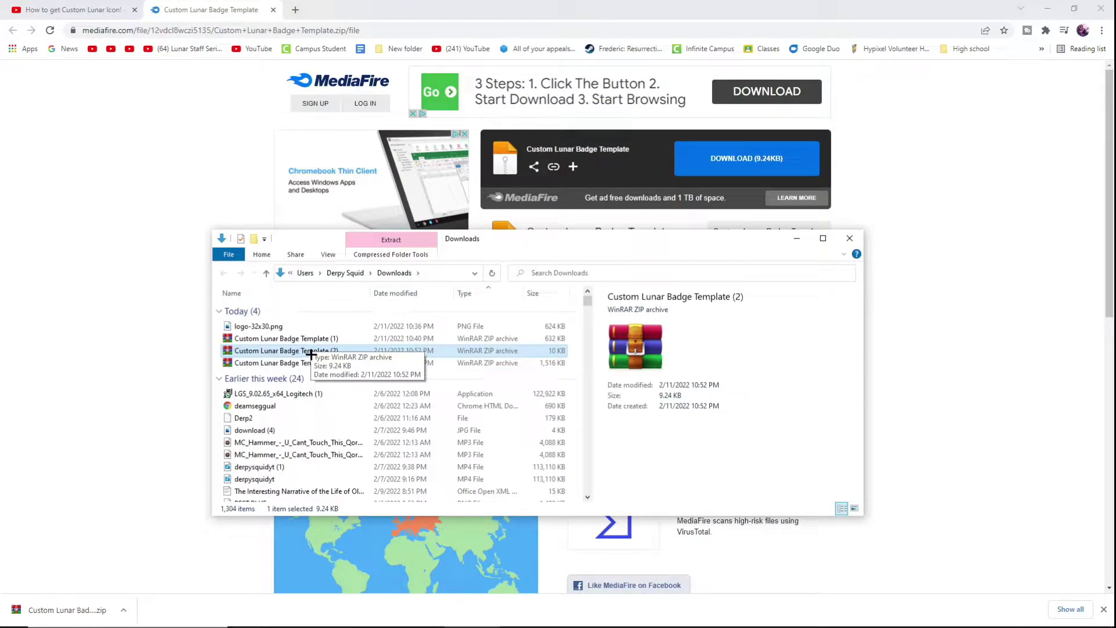
# - Place the resourcepacks window, showing 'Custom lunar for video', beside the Downloads window
pyautogui.hotkey('alt', 'Tab')
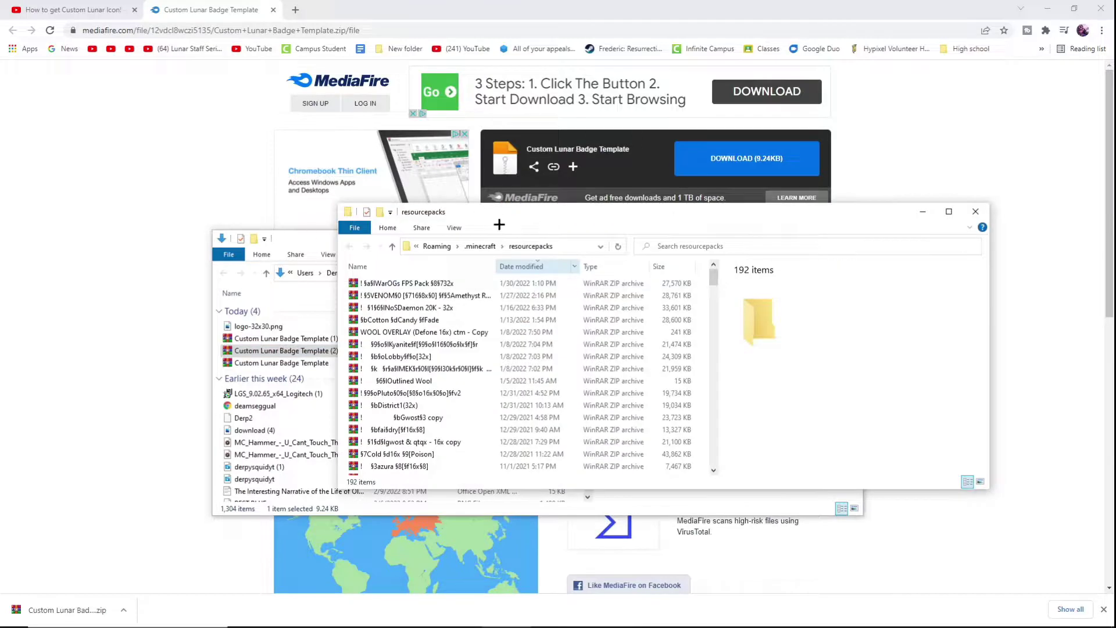
pyautogui.moveTo(499, 211)
pyautogui.mouseDown()
pyautogui.moveTo(661, 78)
pyautogui.moveTo(709, 24)
pyautogui.mouseUp()
pyautogui.scroll(-4, 840, 95)
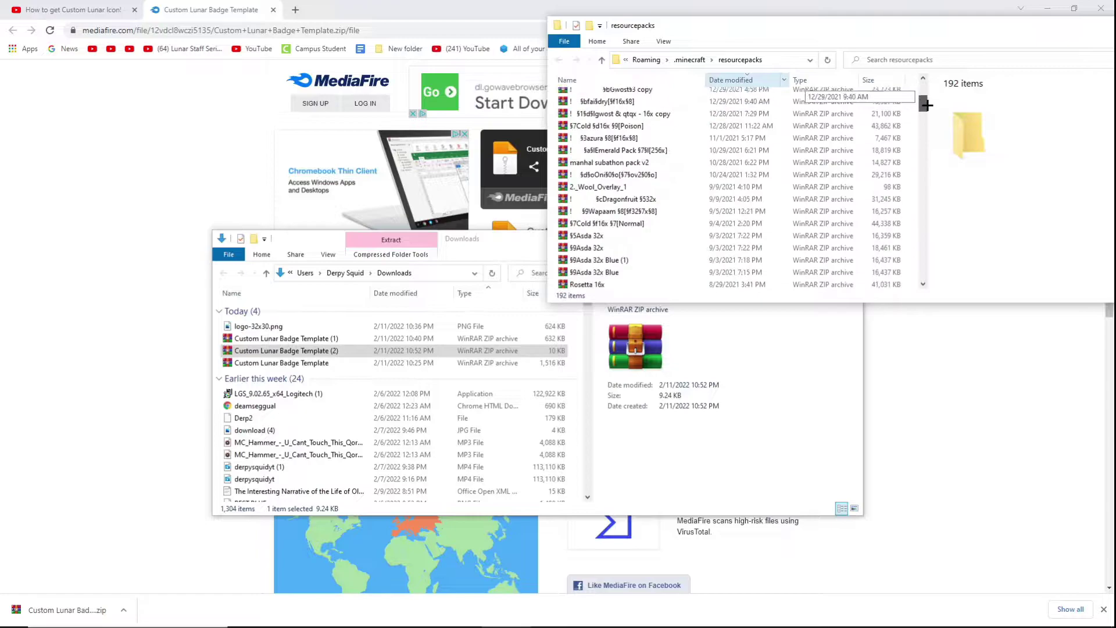
pyautogui.moveTo(926, 105); pyautogui.dragTo(908, 228)
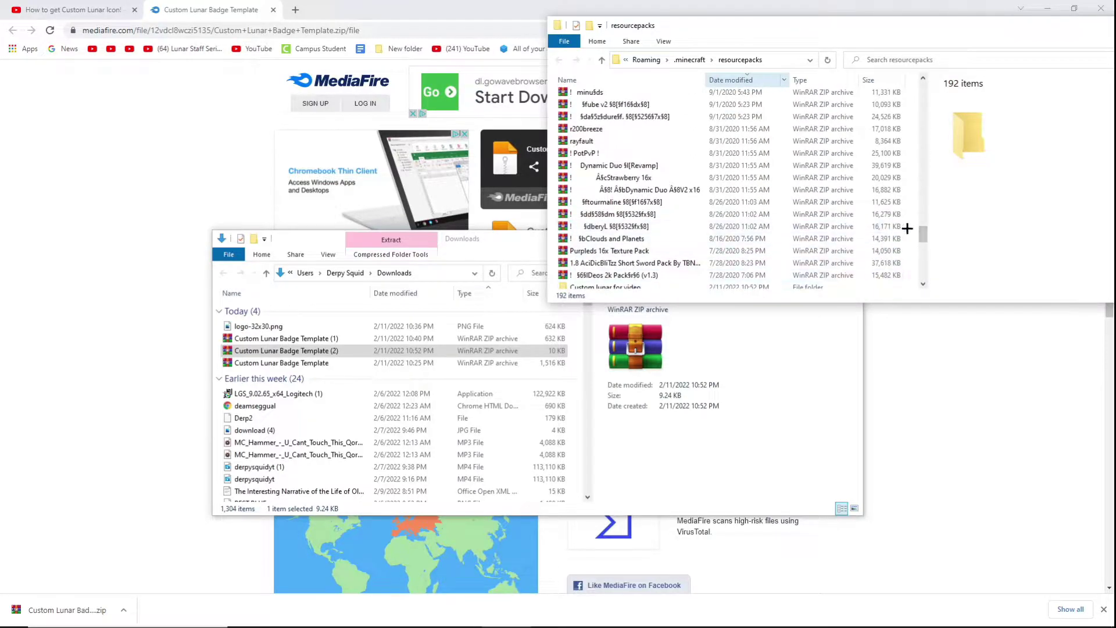
pyautogui.scroll(-1, 922, 234)
pyautogui.click(598, 240)
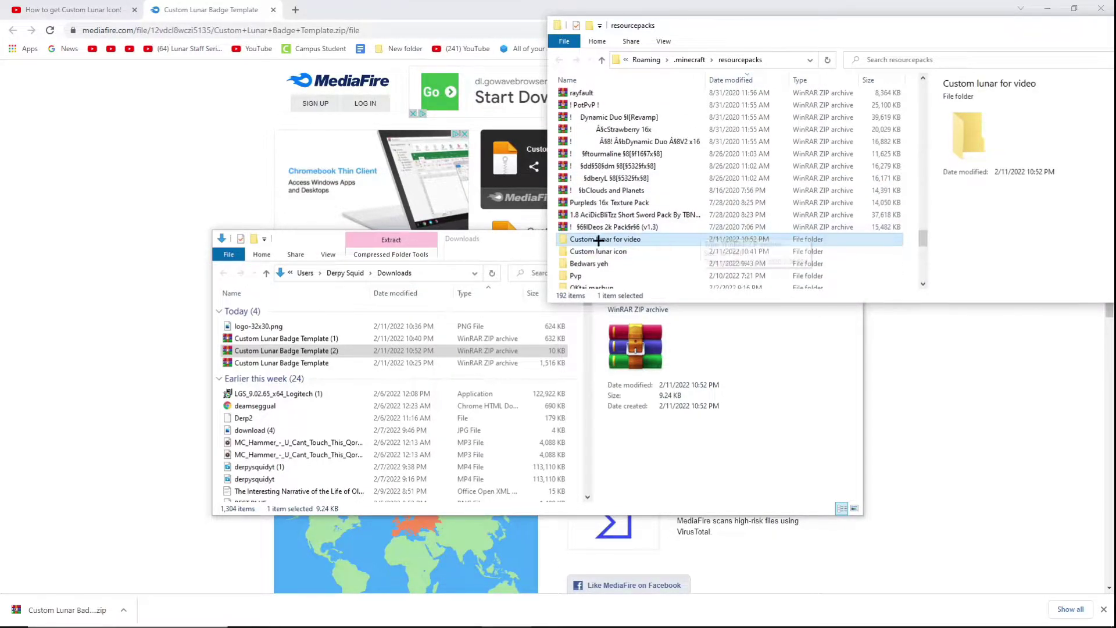
pyautogui.moveTo(481, 240); pyautogui.dragTo(426, 224)
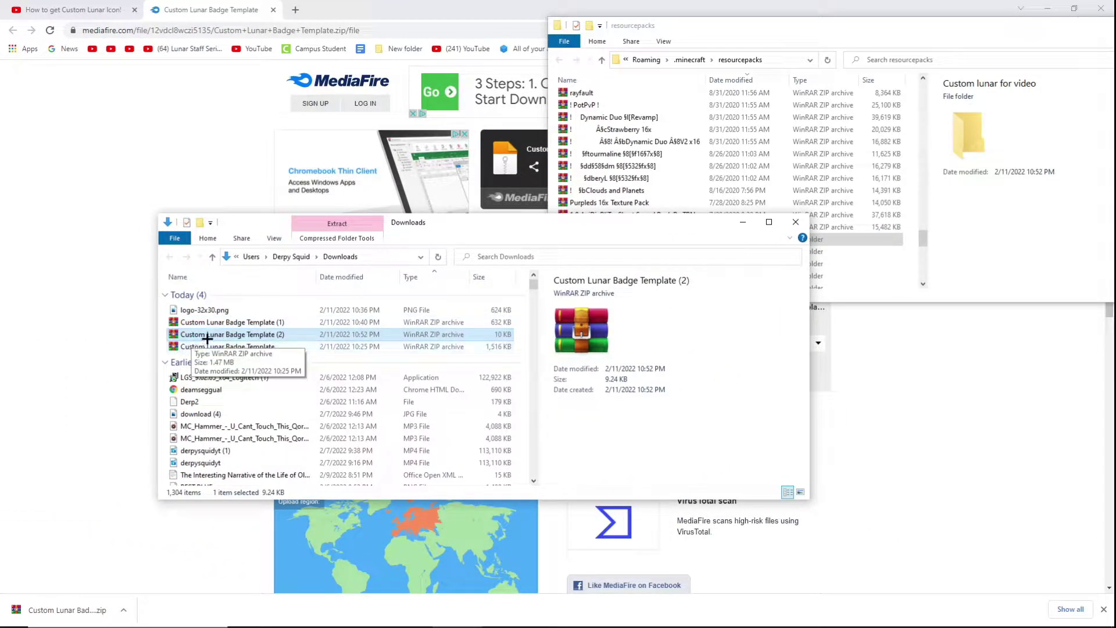
# - Open the template zip to assets > lunar > logo and preview logo-32x30.png
pyautogui.doubleClick(211, 336)
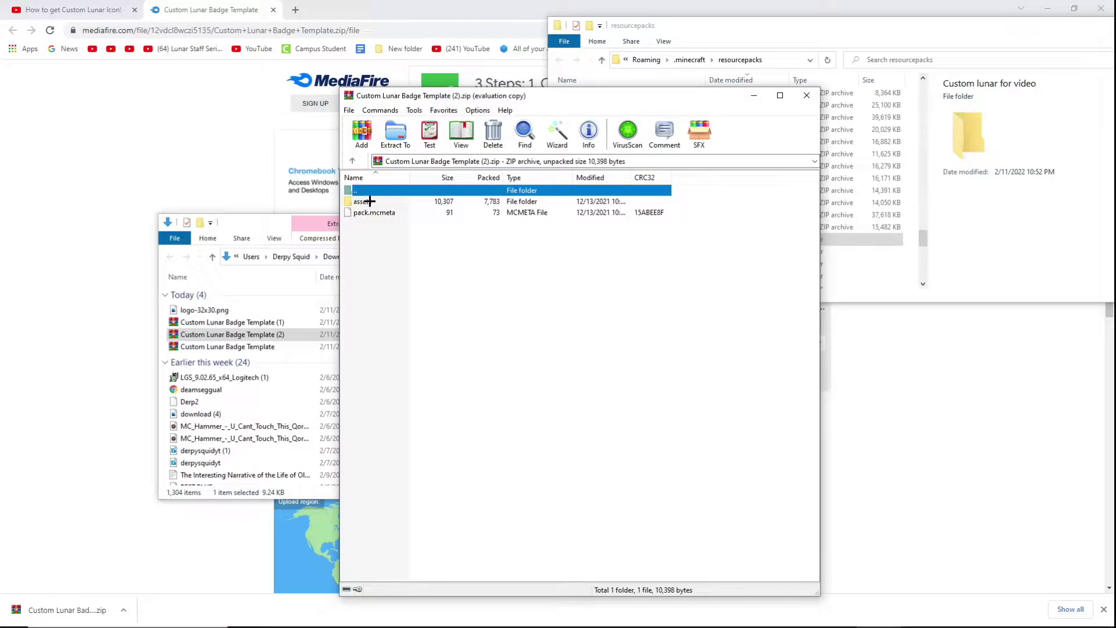
pyautogui.doubleClick(370, 201)
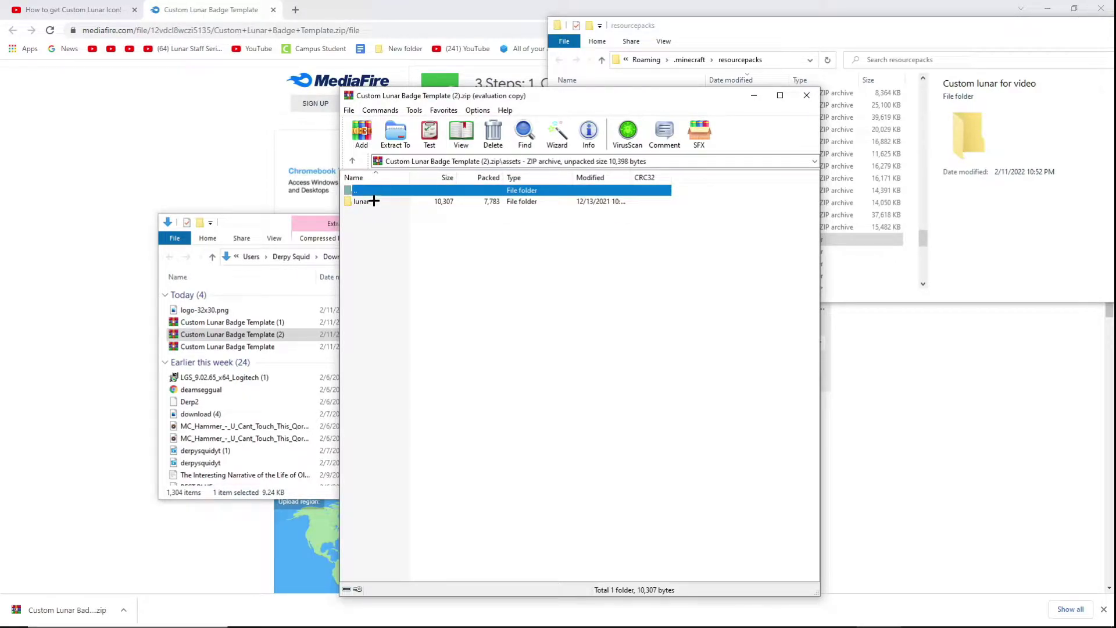
pyautogui.doubleClick(374, 201)
pyautogui.doubleClick(370, 212)
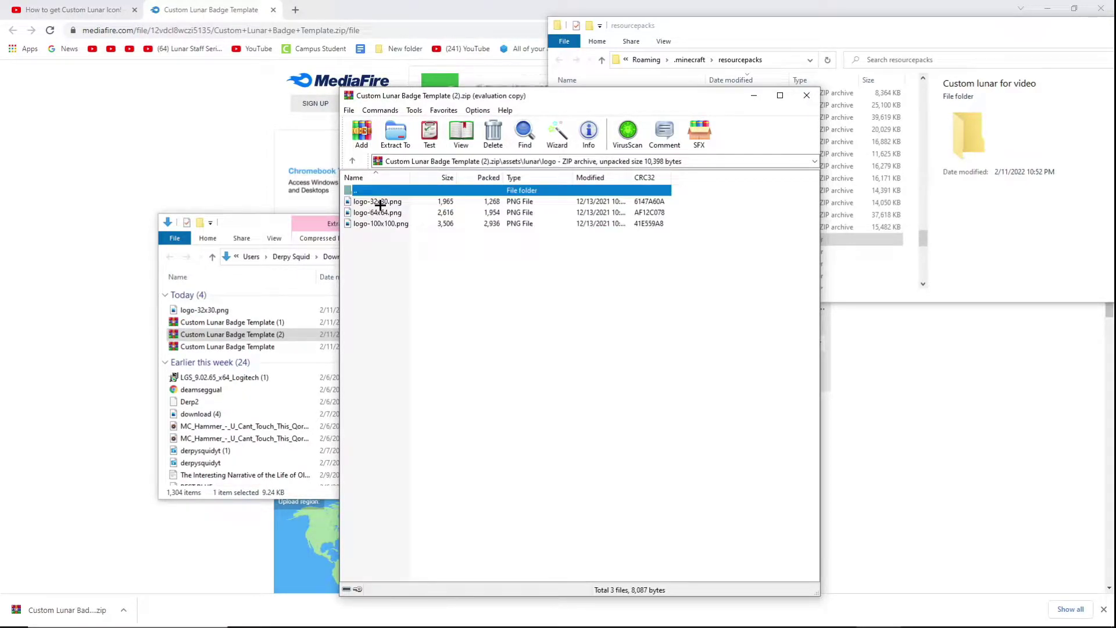
pyautogui.doubleClick(363, 201)
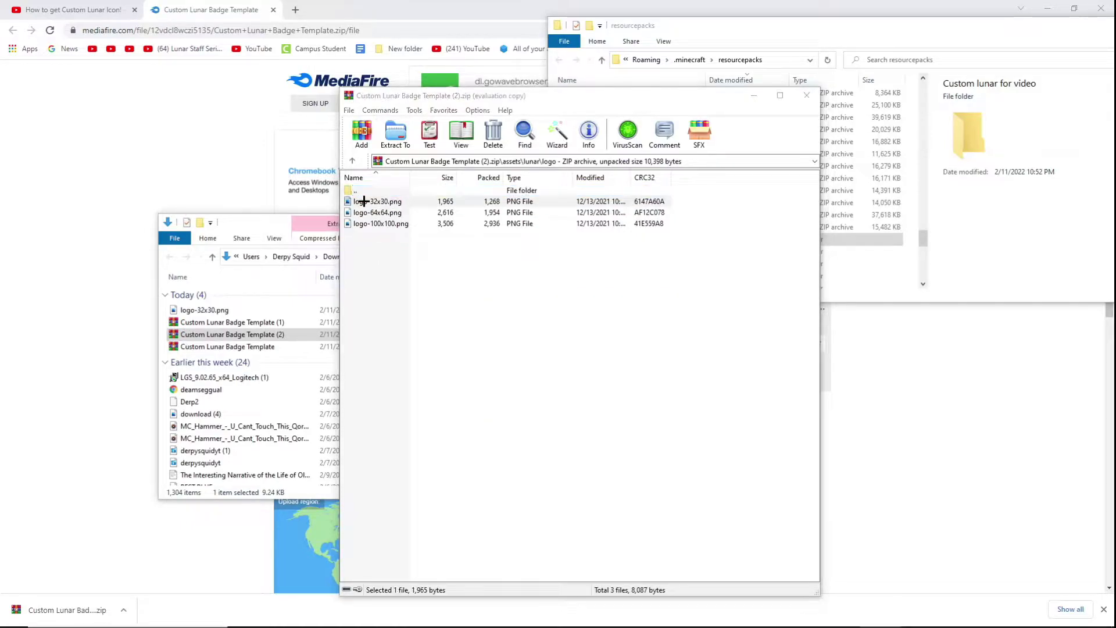
pyautogui.click(1102, 10)
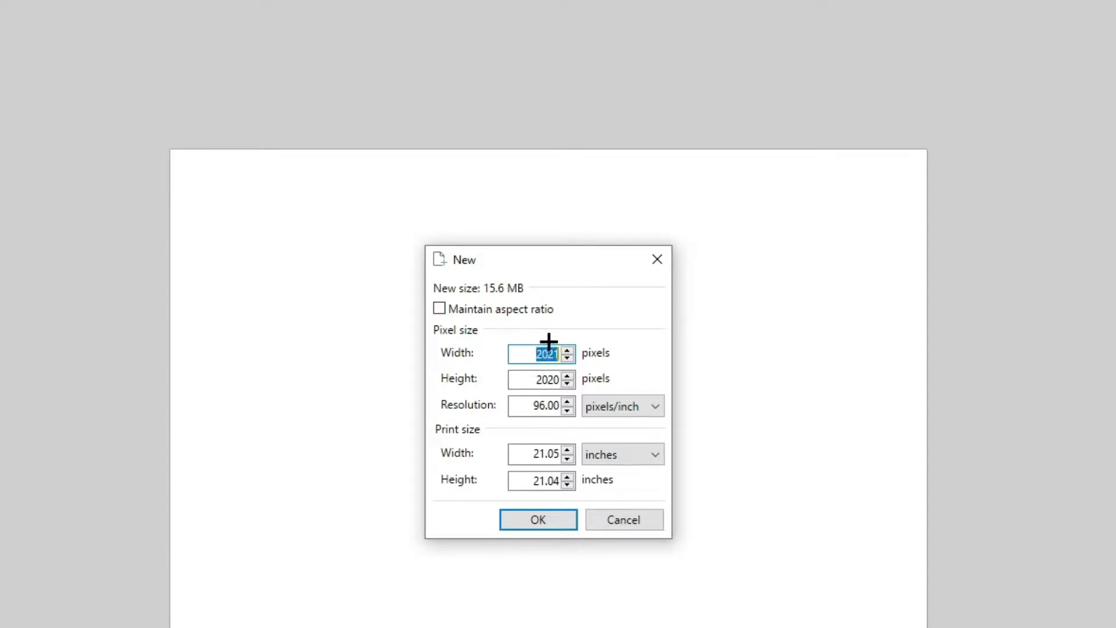
# - Create new blank images sized 64×64, 100×100 and 32×30 pixels
pyautogui.write('32')
pyautogui.doubleClick(552, 378)
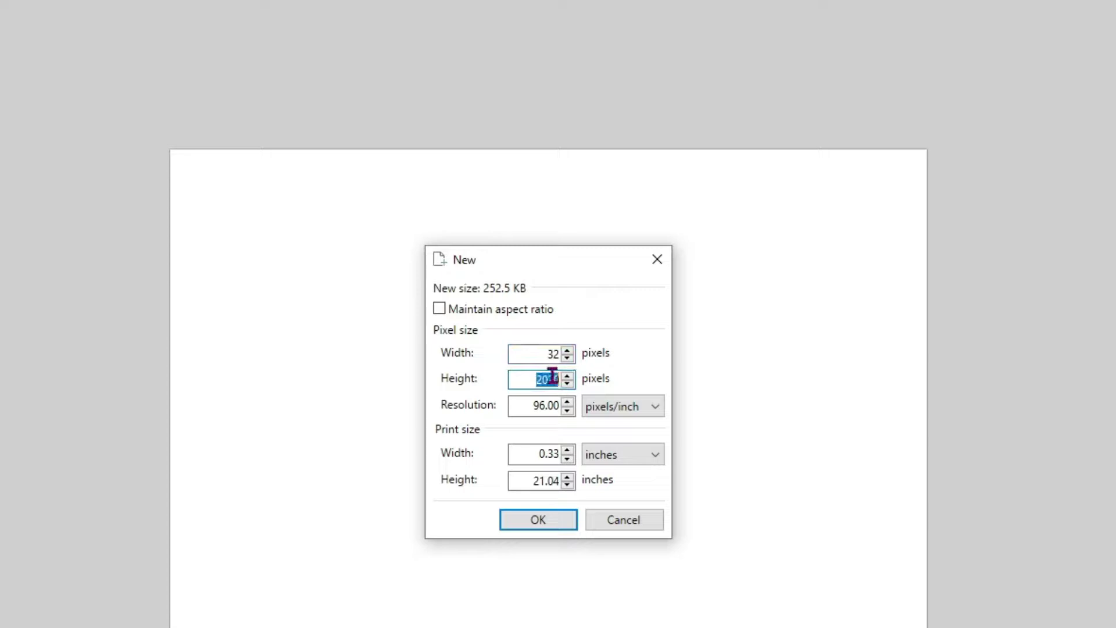
pyautogui.write('32')
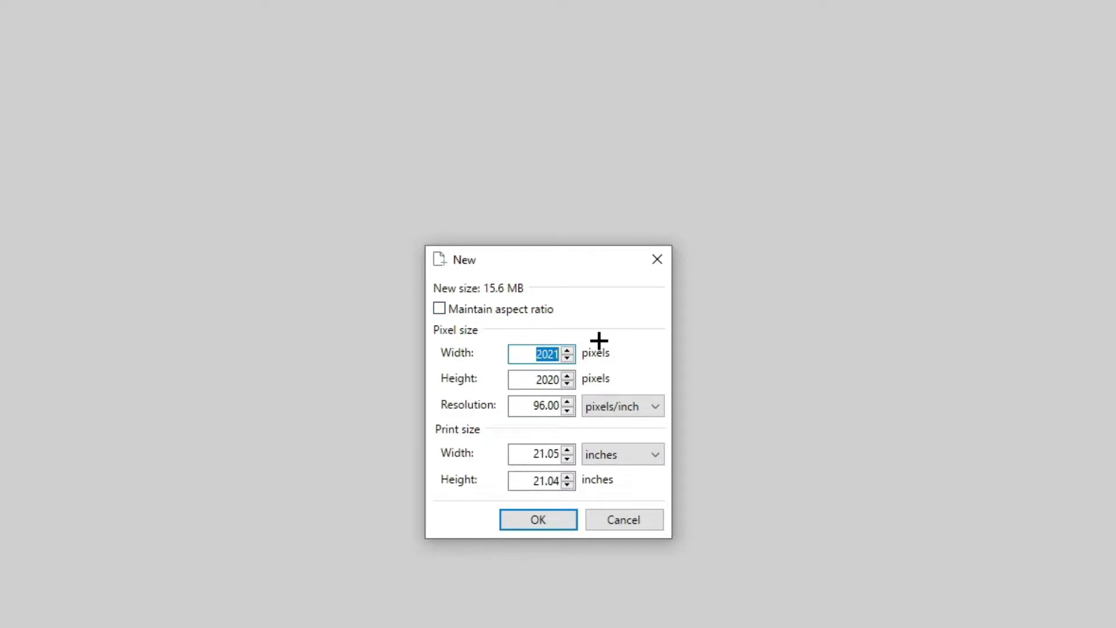
pyautogui.write('64')
pyautogui.click(547, 381)
pyautogui.write('10')
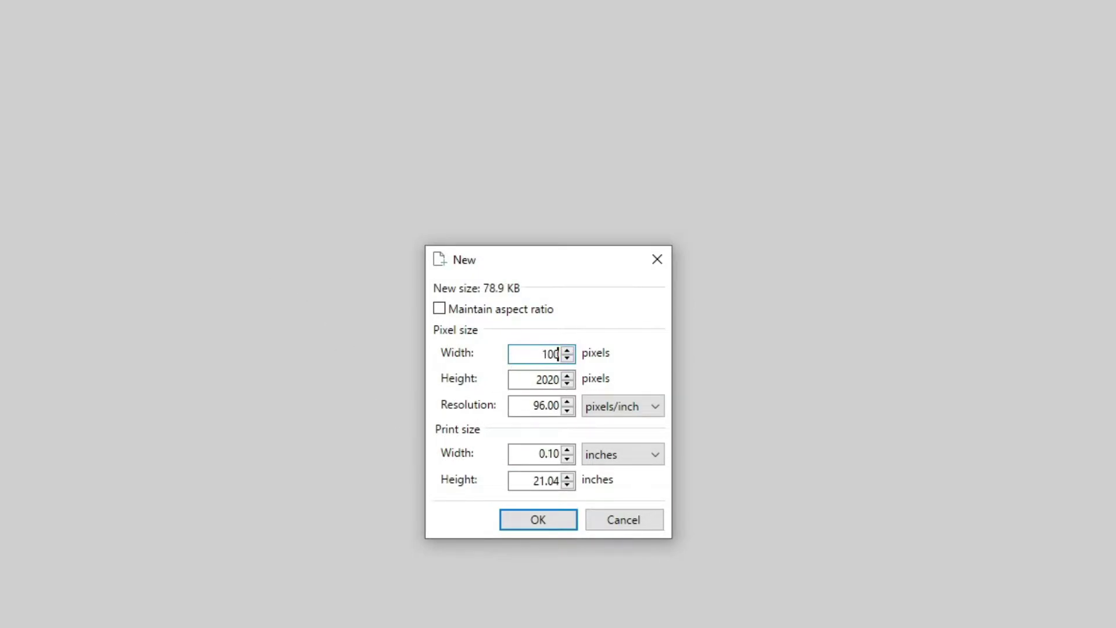
pyautogui.write('0')
pyautogui.click(533, 379)
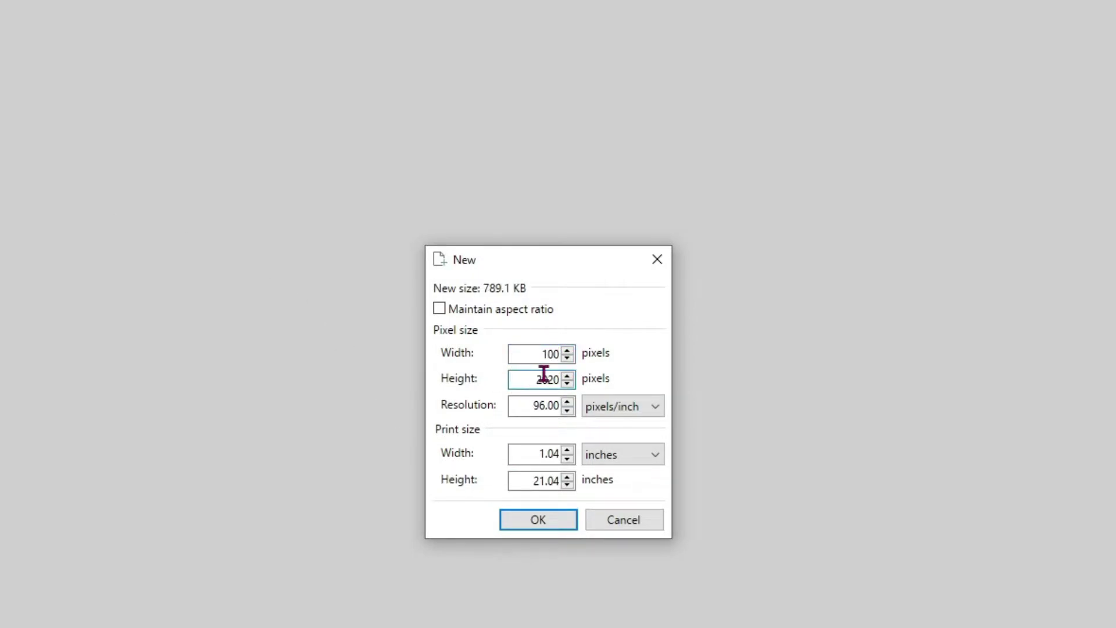
pyautogui.doubleClick(548, 378)
pyautogui.write('100')
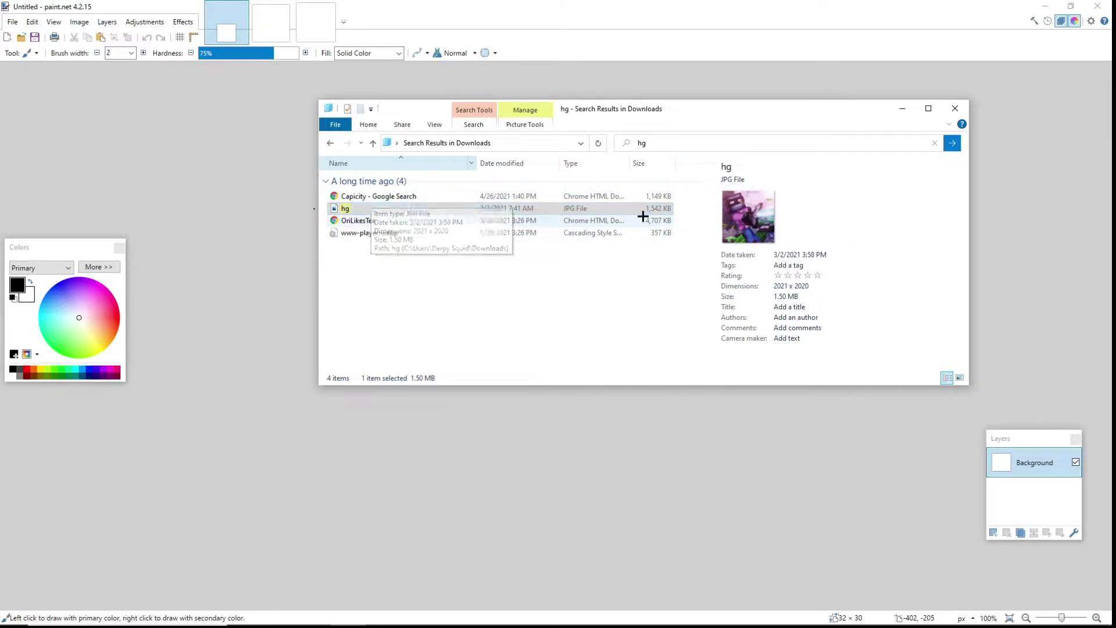
# - Copy the hg picture in File Explorer and paste it into the small paint.net canvas
pyautogui.moveTo(648, 114); pyautogui.dragTo(999, 190)
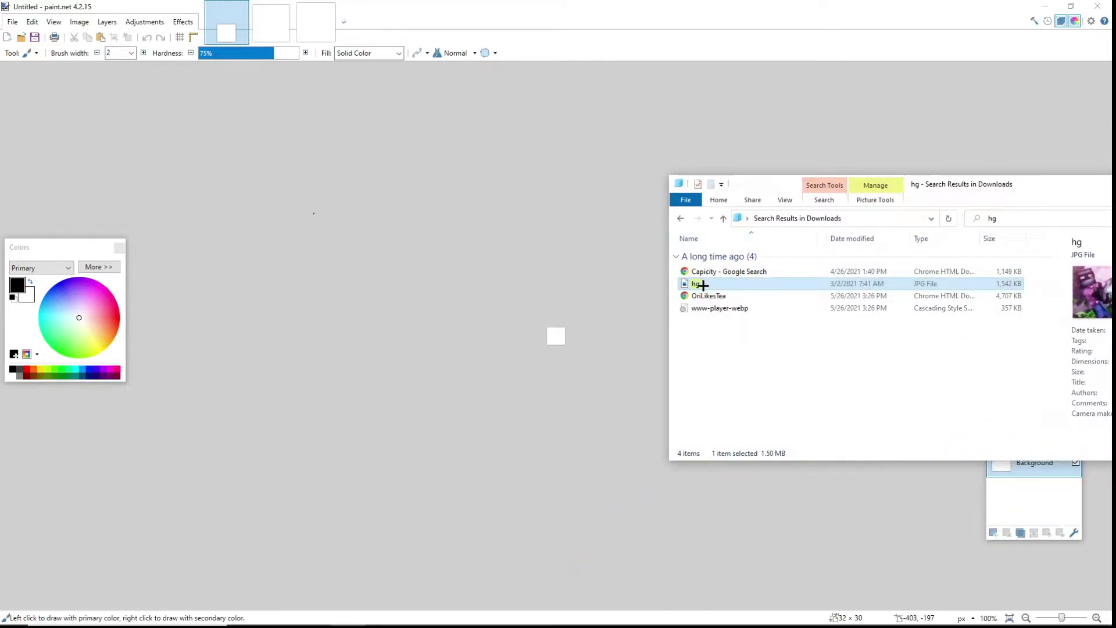
pyautogui.rightClick(704, 285)
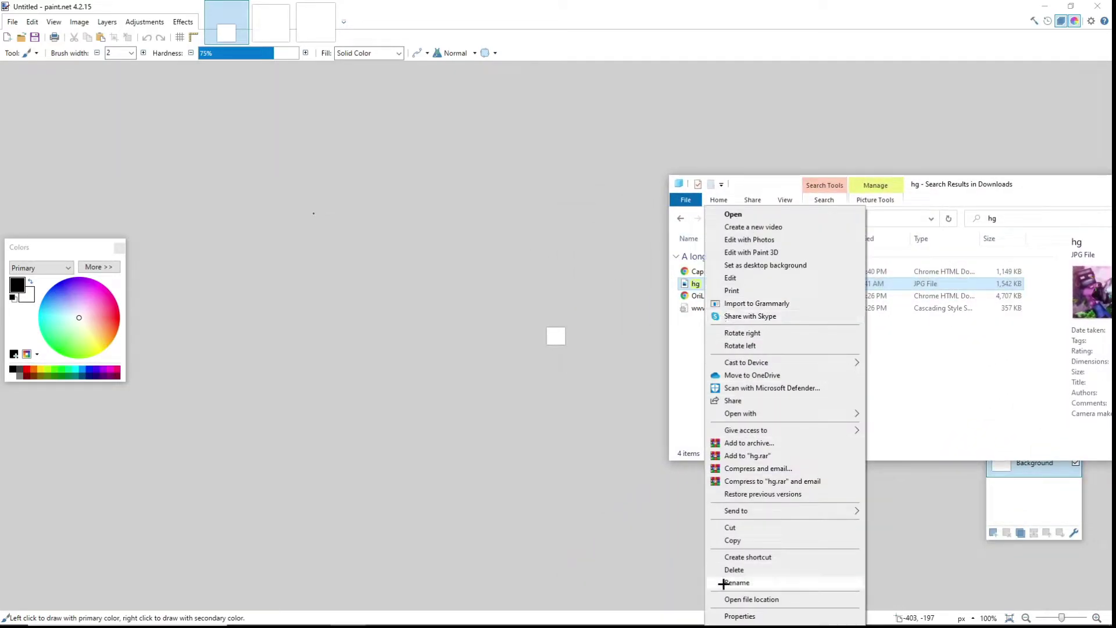
pyautogui.click(738, 540)
pyautogui.click(589, 114)
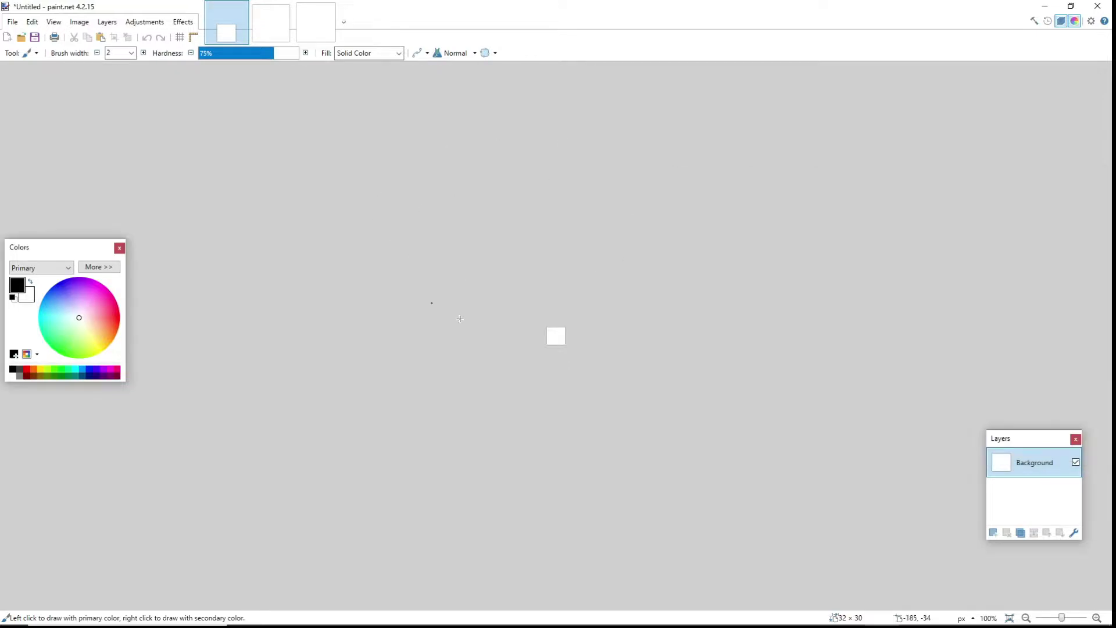
pyautogui.hotkey('ctrl', 'v')
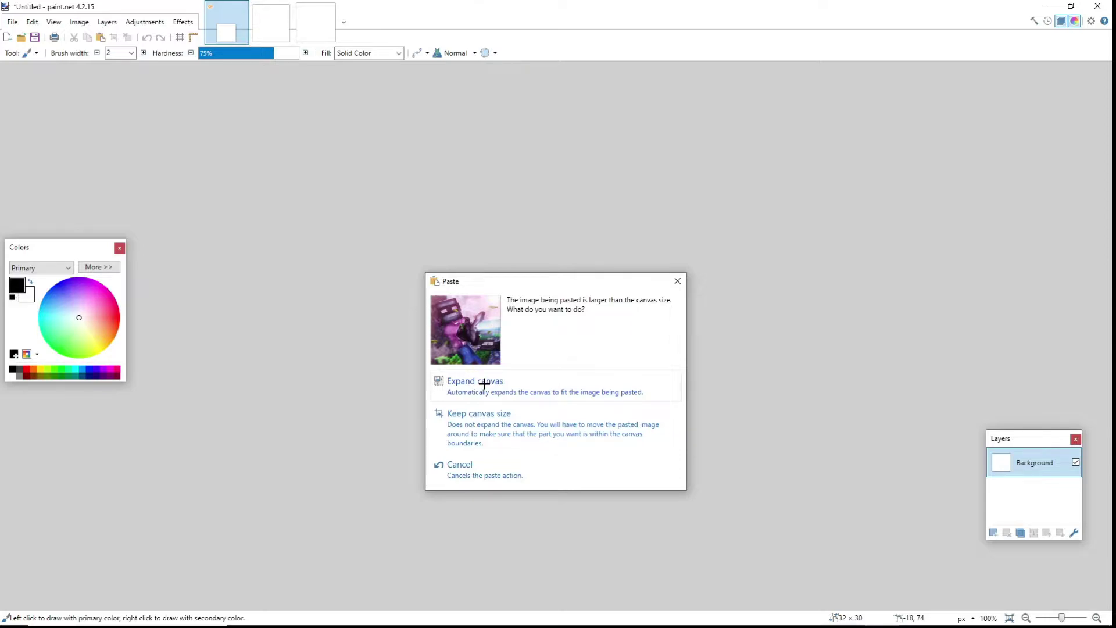
# - Keep the canvas size and shrink the pasted hg picture to fill the 32×30 canvas
pyautogui.click(487, 431)
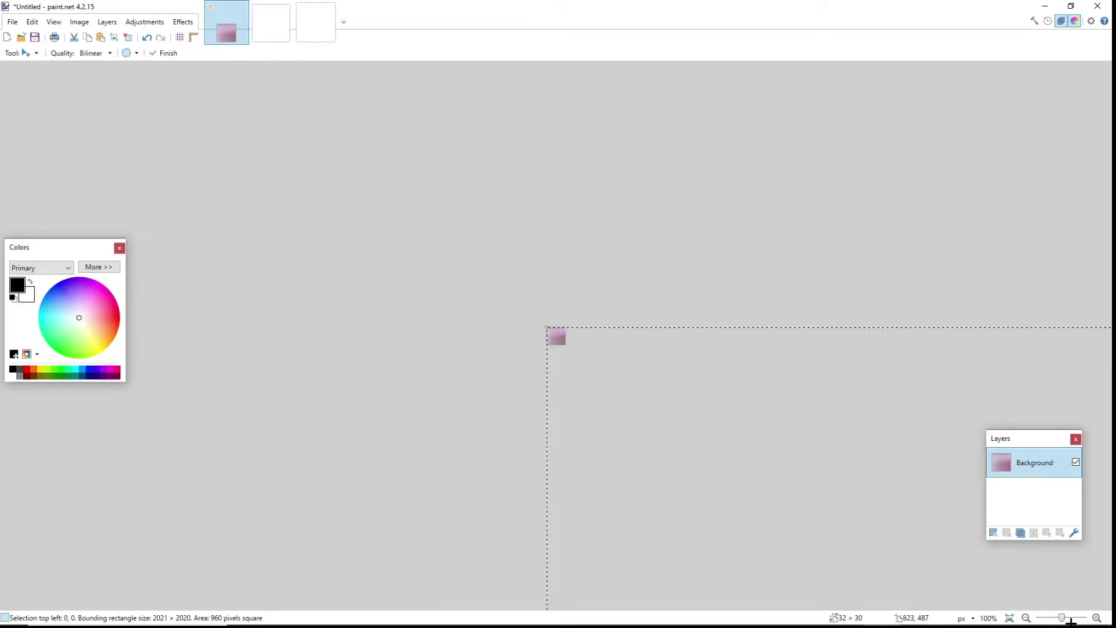
pyautogui.moveTo(1062, 617); pyautogui.dragTo(1052, 608)
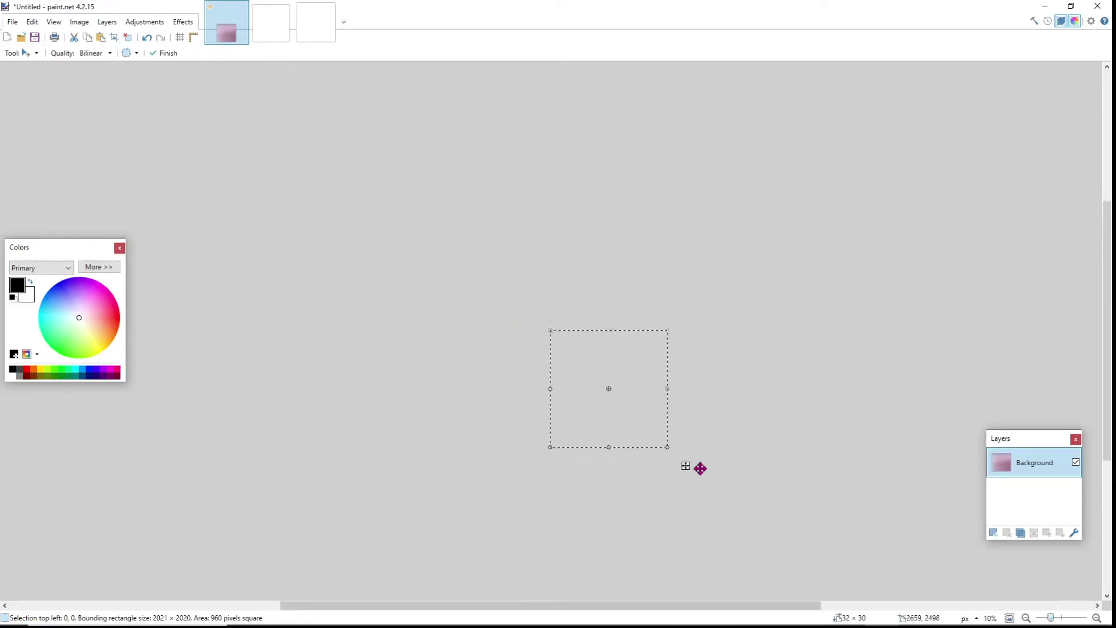
pyautogui.moveTo(663, 451); pyautogui.dragTo(552, 336)
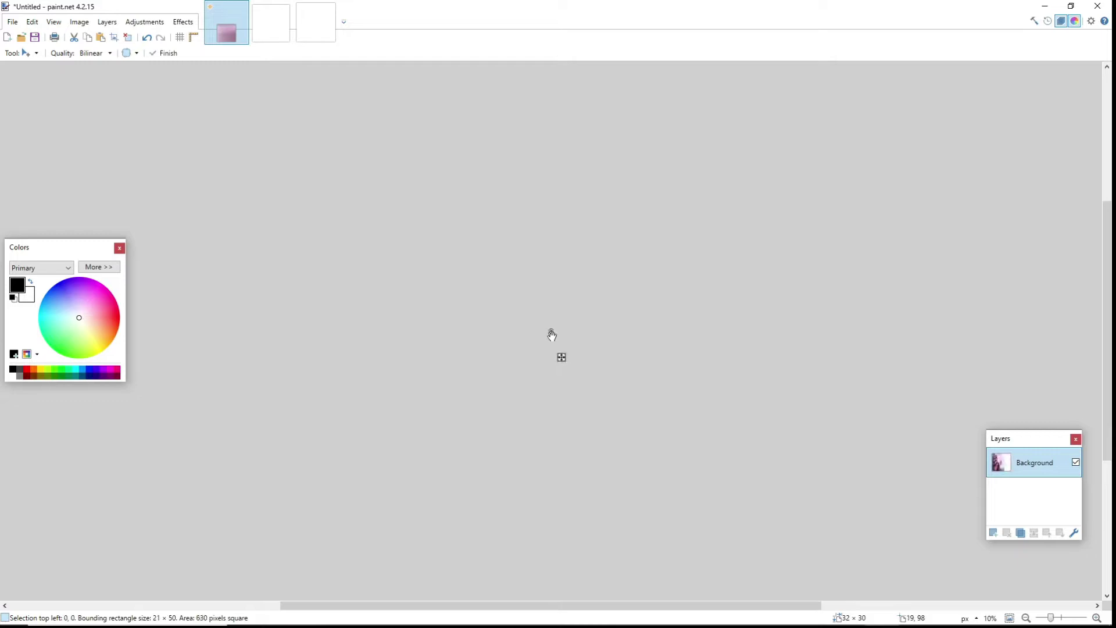
pyautogui.moveTo(1051, 617); pyautogui.dragTo(1066, 617)
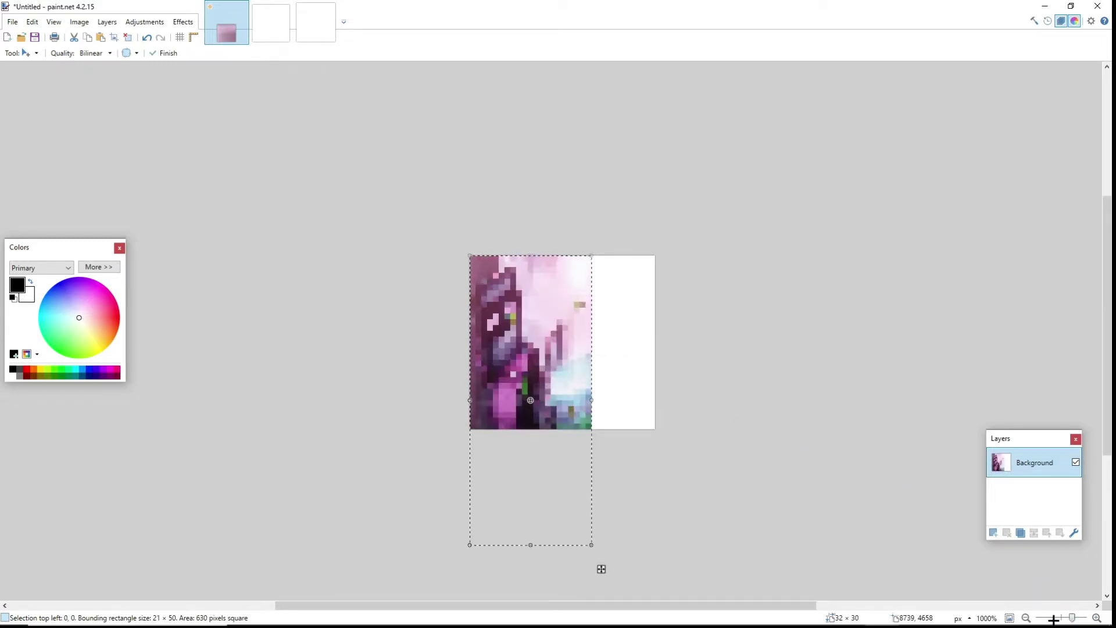
pyautogui.moveTo(592, 552); pyautogui.dragTo(659, 431)
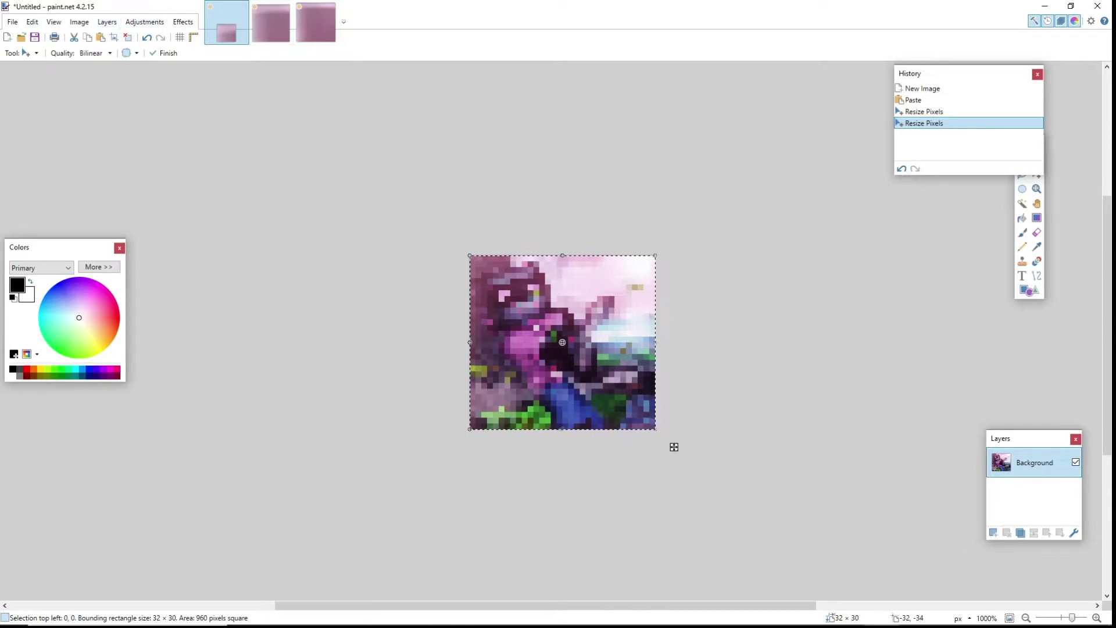
pyautogui.click(18, 22)
# - Save the image as logo-32x30.png in the logo folder, replacing the existing file
pyautogui.click(41, 112)
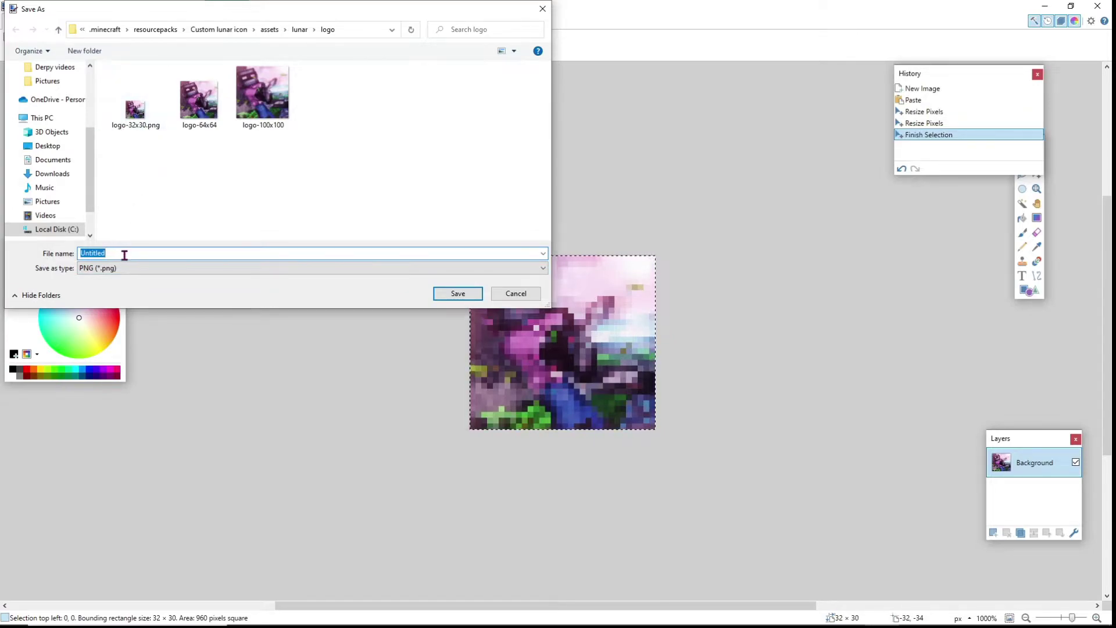
pyautogui.write('logo')
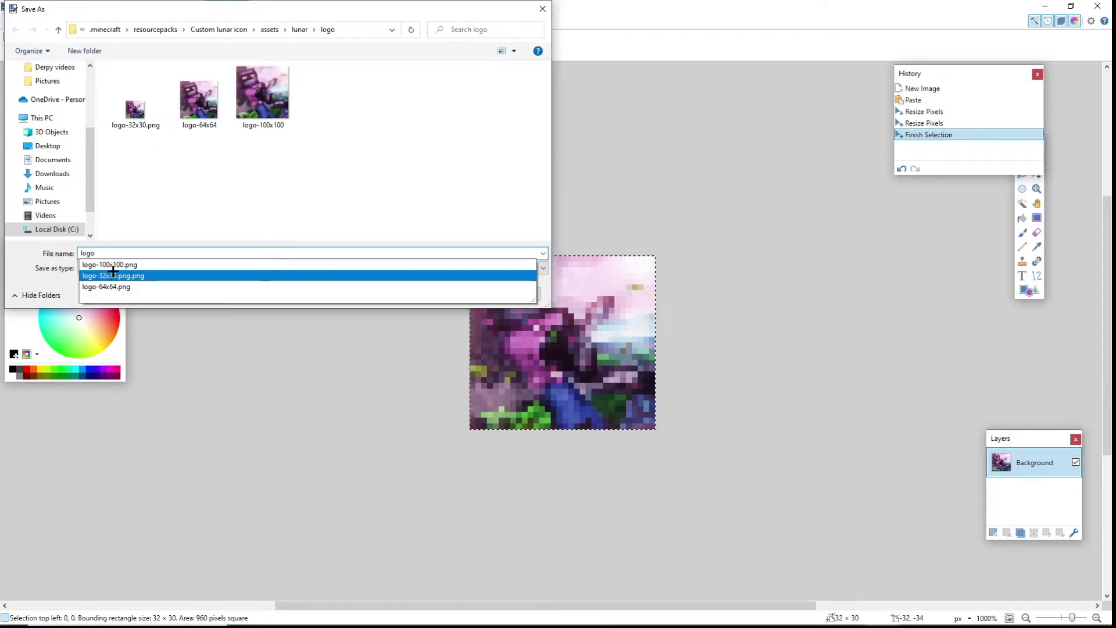
pyautogui.click(112, 276)
pyautogui.click(458, 293)
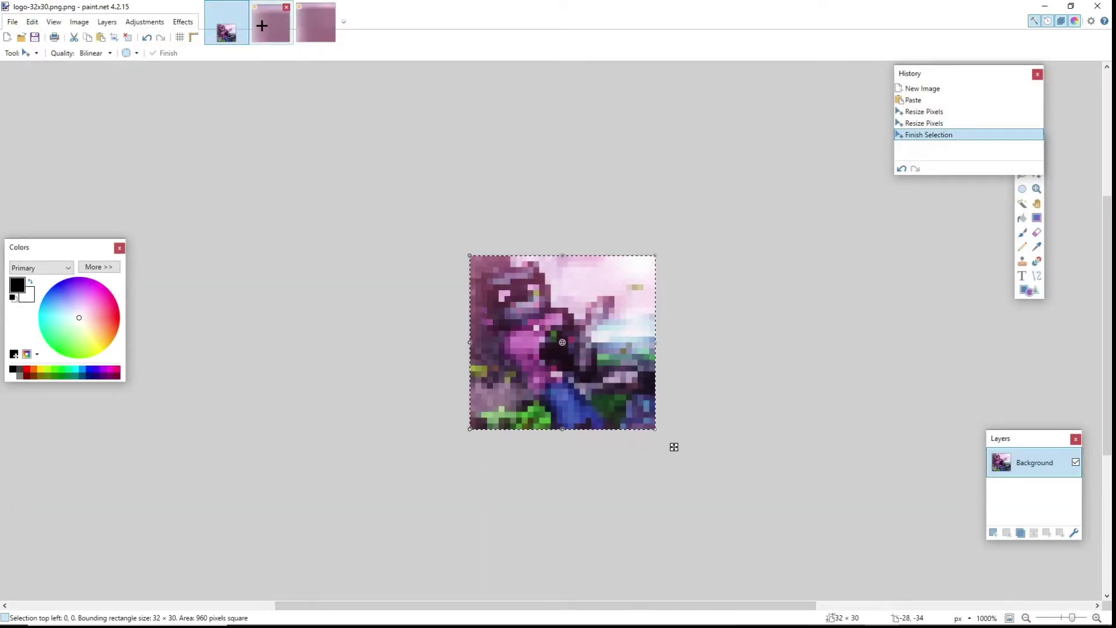
# - Save the 64×64 image as PNG, overwriting logo-64x64.png in the logo folder
pyautogui.click(273, 40)
pyautogui.click(12, 21)
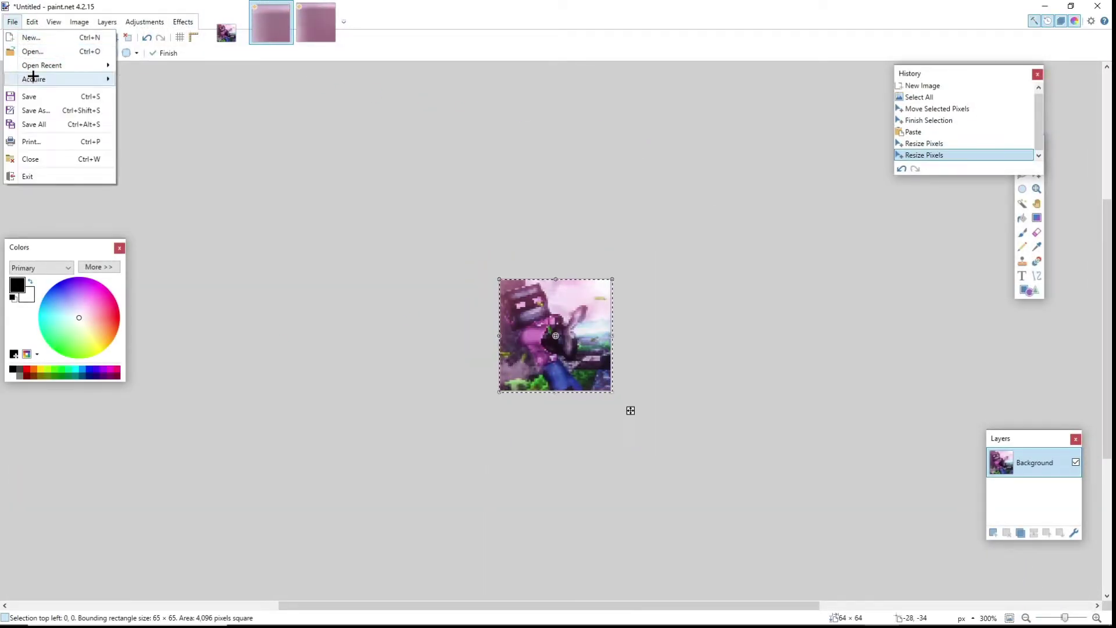
pyautogui.click(35, 111)
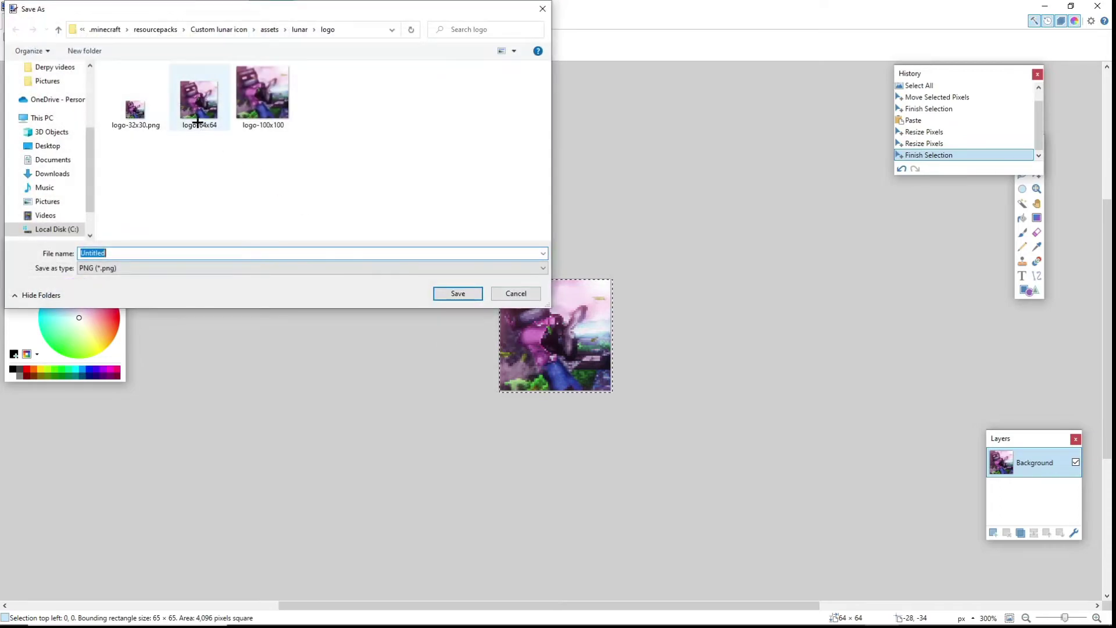
pyautogui.write('logo')
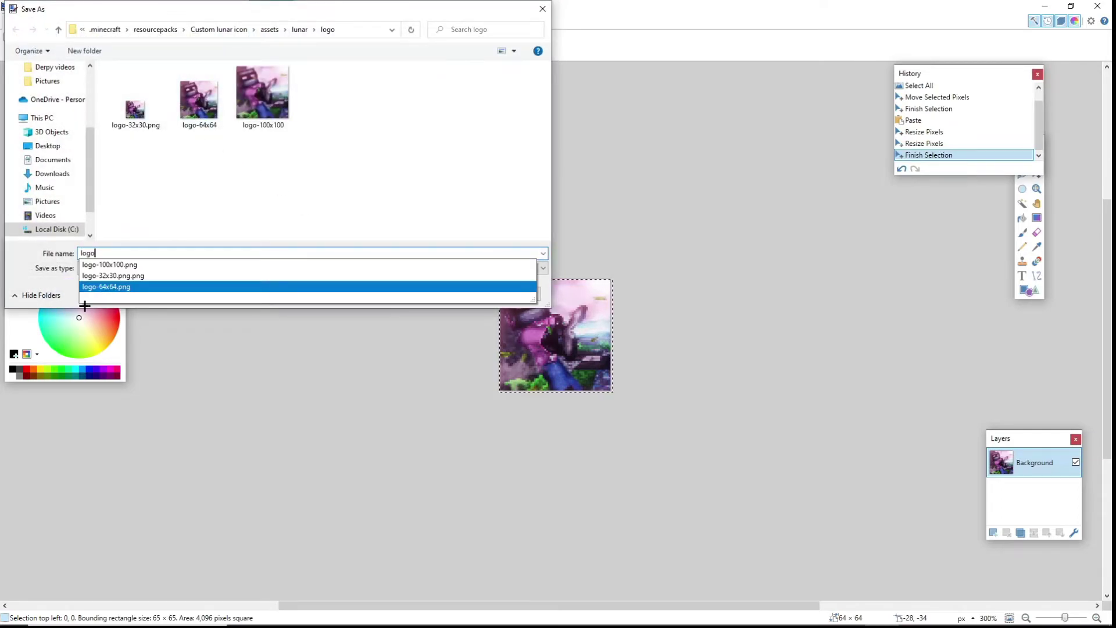
pyautogui.click(115, 287)
pyautogui.click(456, 295)
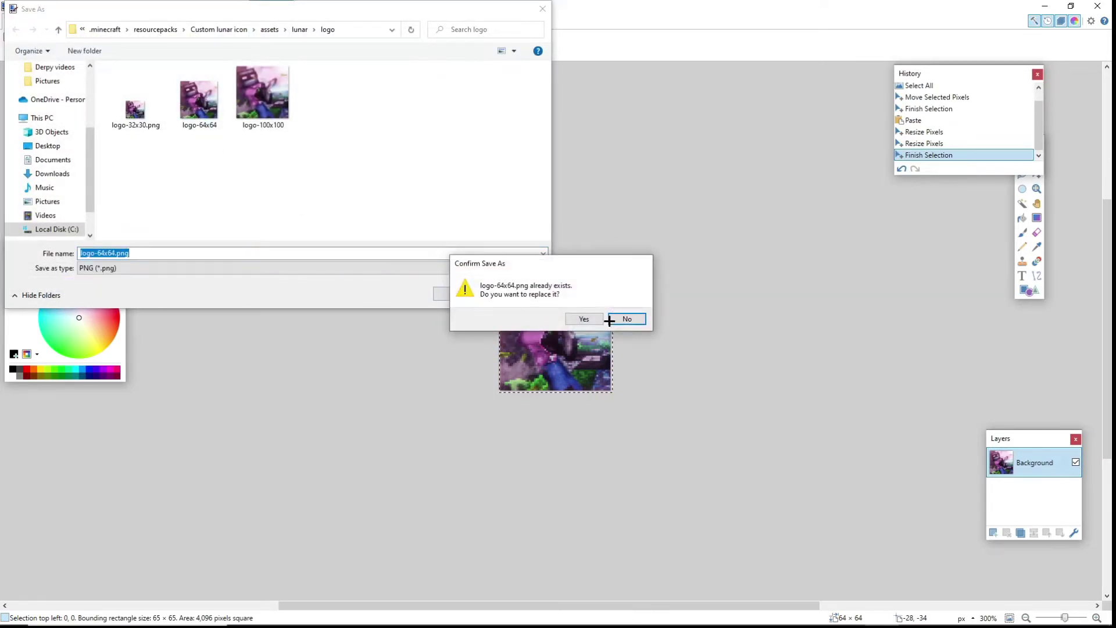
pyautogui.click(586, 320)
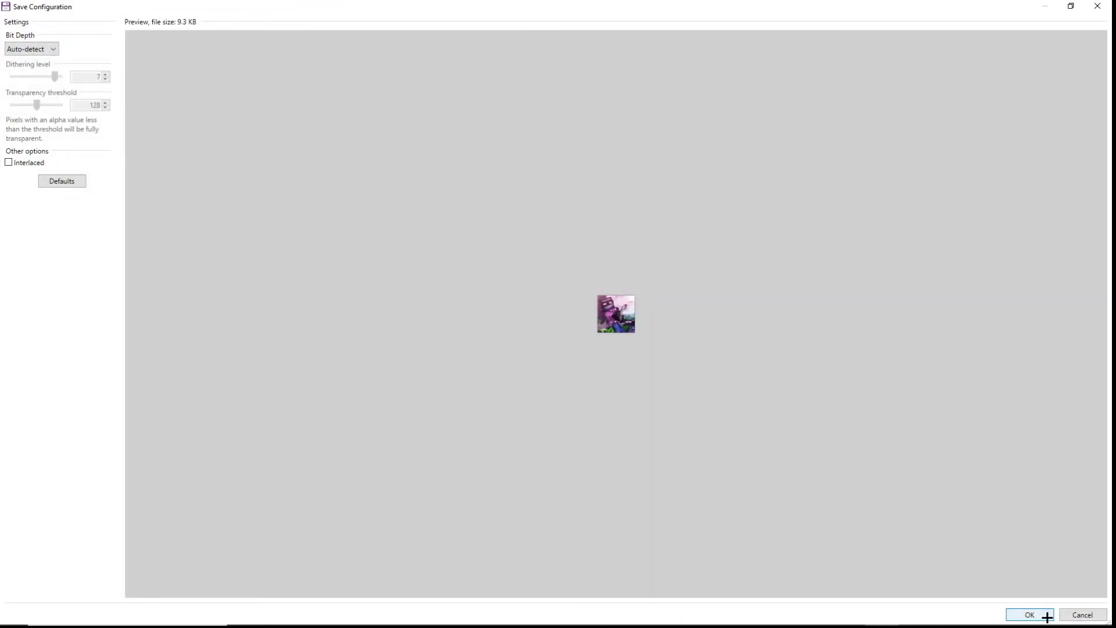
pyautogui.click(1041, 615)
# - Save the 100×100 image as PNG, overwriting logo-100x100.png in the logo folder
pyautogui.click(8, 22)
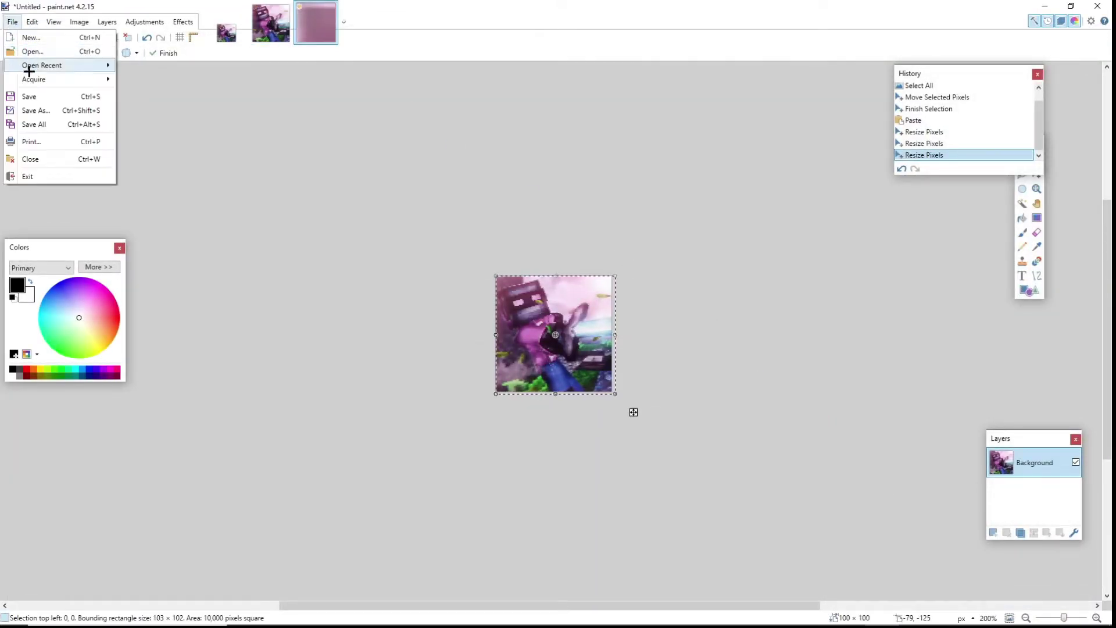
pyautogui.click(35, 114)
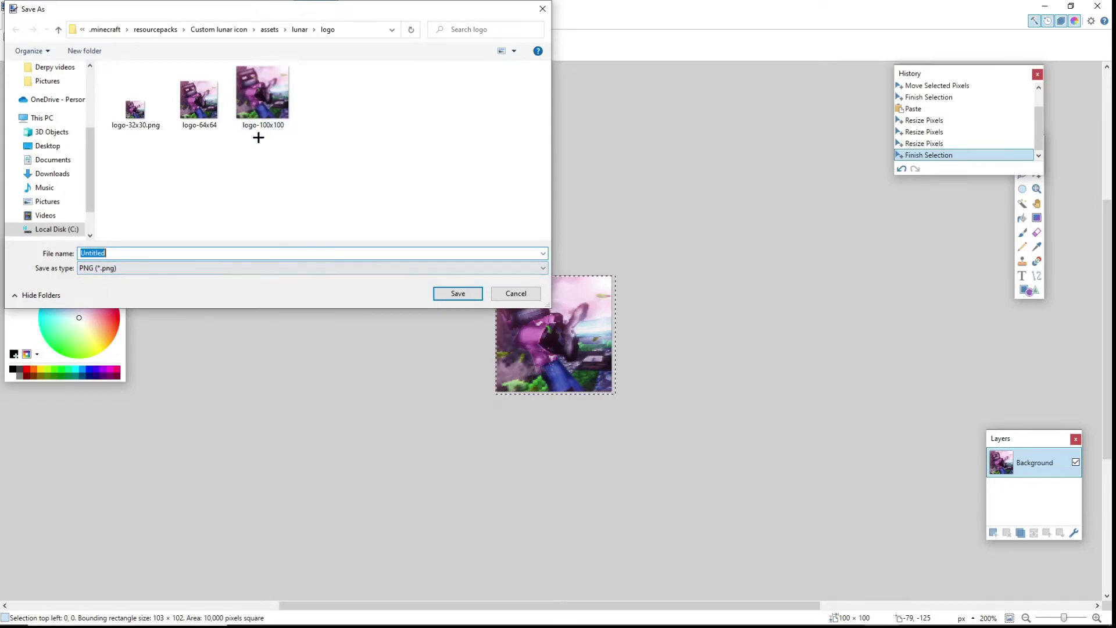
pyautogui.write('logo')
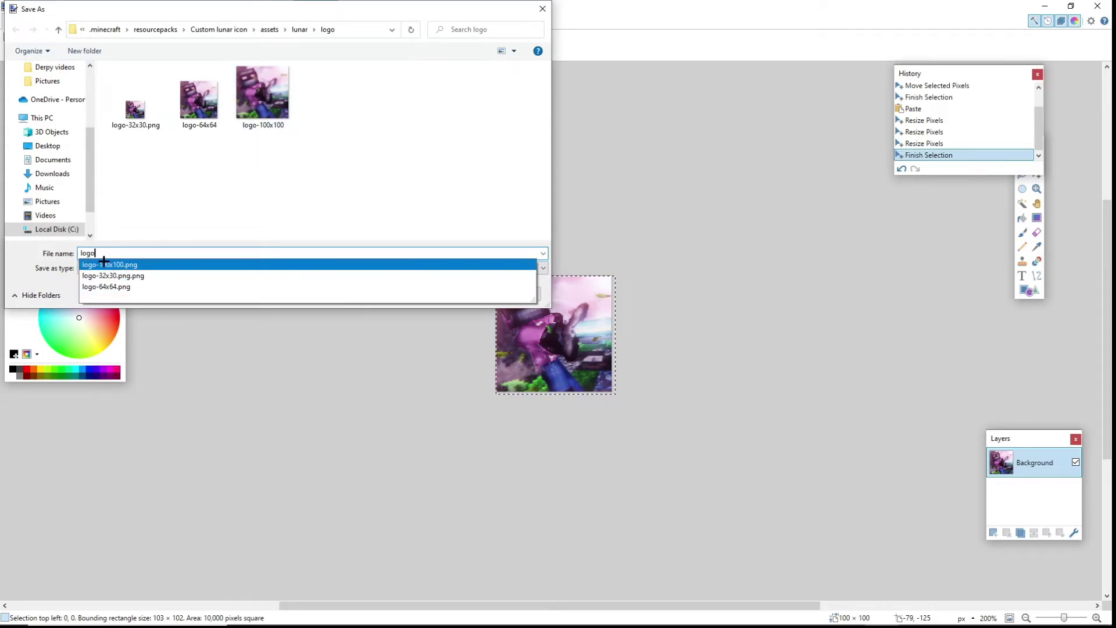
pyautogui.click(394, 263)
pyautogui.click(450, 294)
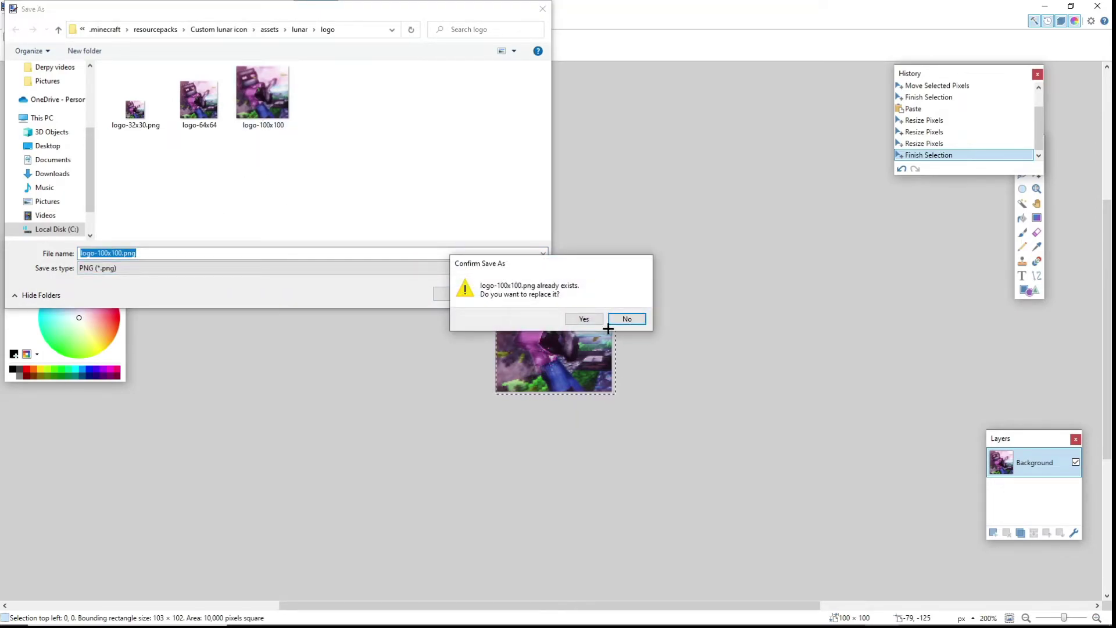
pyautogui.click(584, 320)
pyautogui.click(1020, 611)
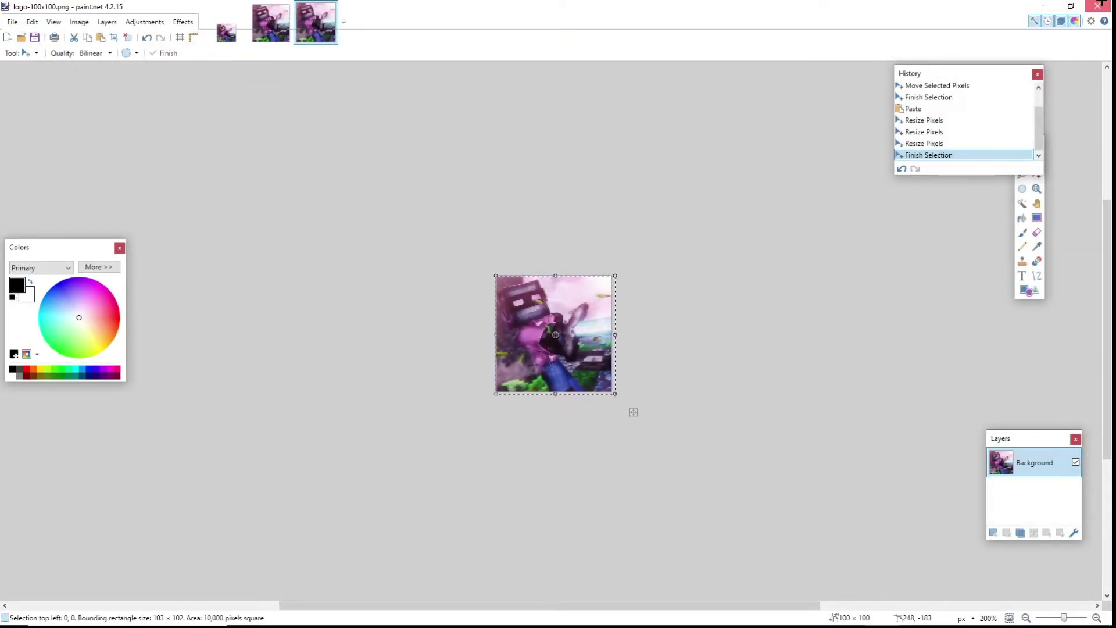
# - Close paint.net and open the empty 'Custom lunar for video' folder in resourcepacks
pyautogui.click(1098, 6)
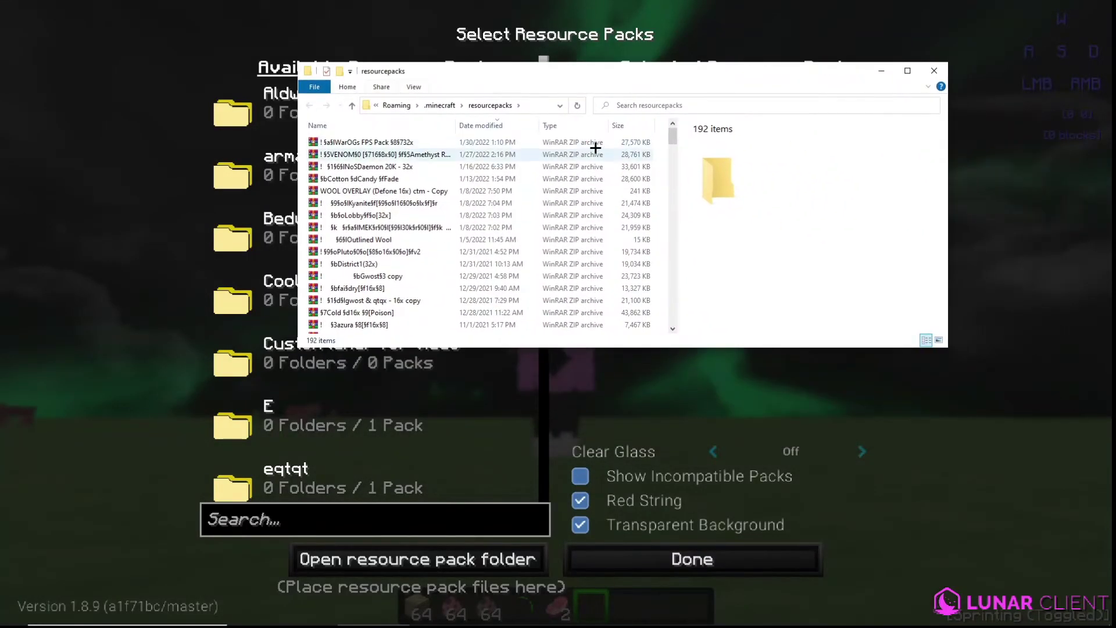
pyautogui.moveTo(673, 137); pyautogui.dragTo(682, 293)
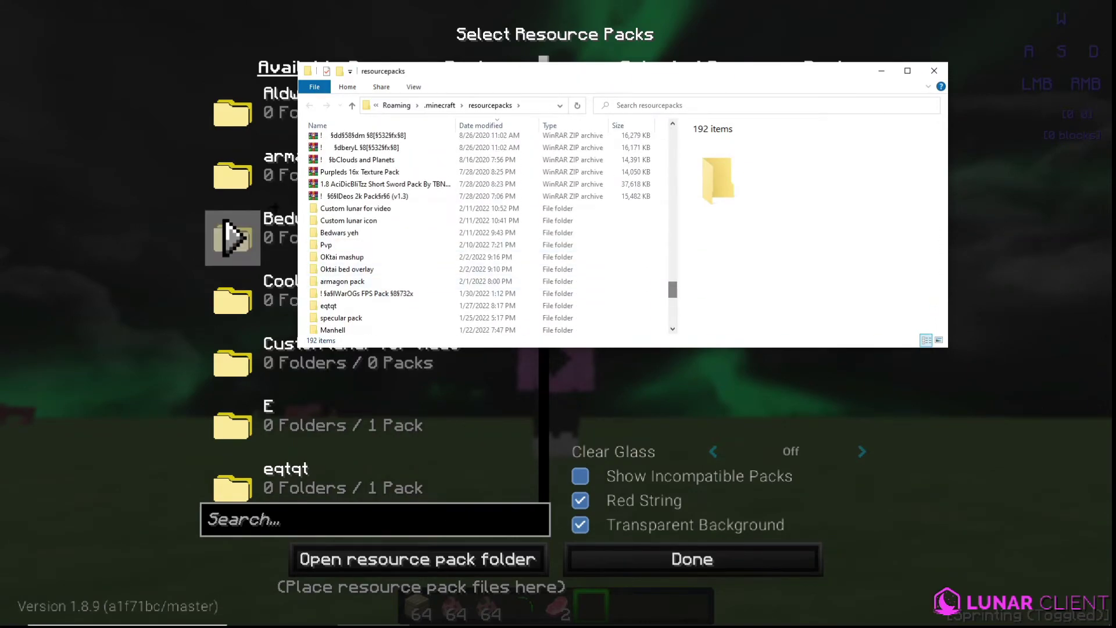
pyautogui.doubleClick(372, 209)
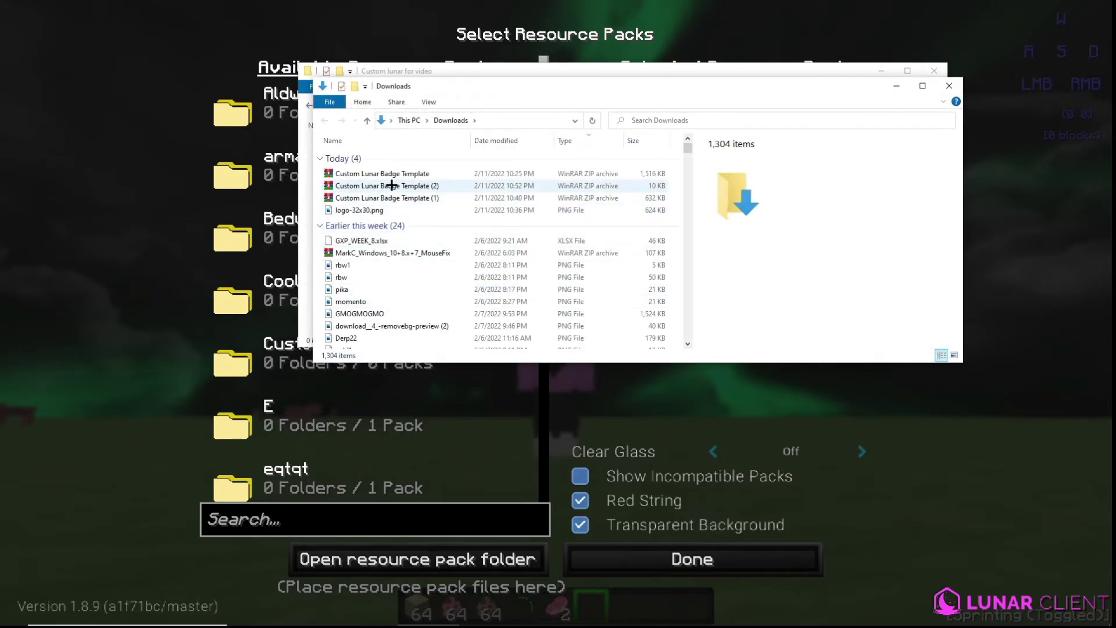
# - Inspect the template archive's assets/lunar/logo folder, previewing logo-32x30.png
pyautogui.click(372, 190)
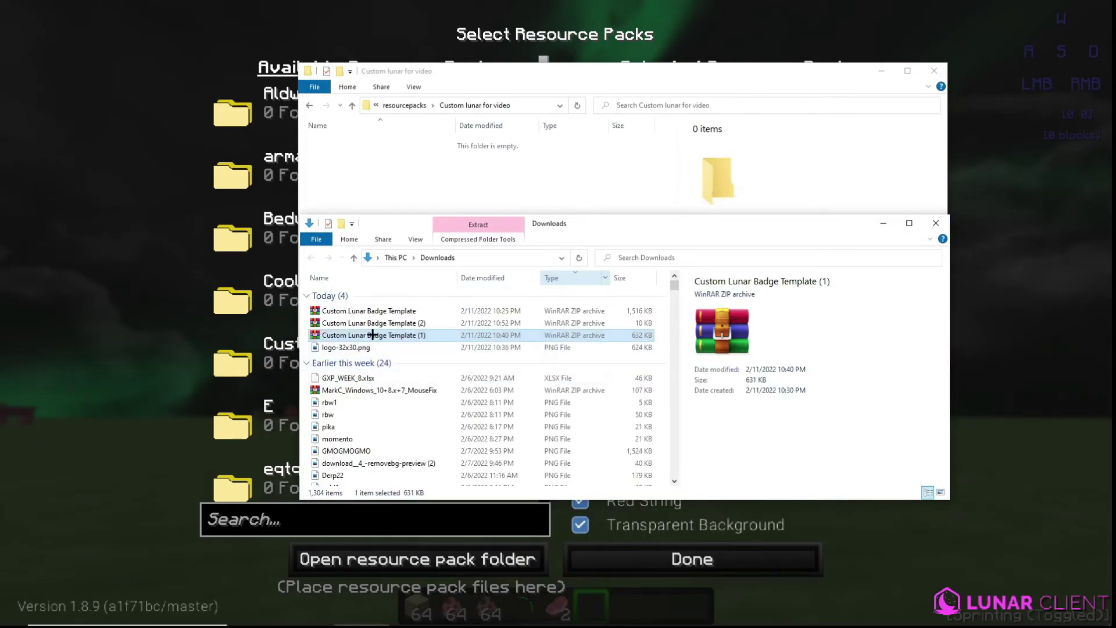
pyautogui.doubleClick(372, 335)
pyautogui.doubleClick(328, 235)
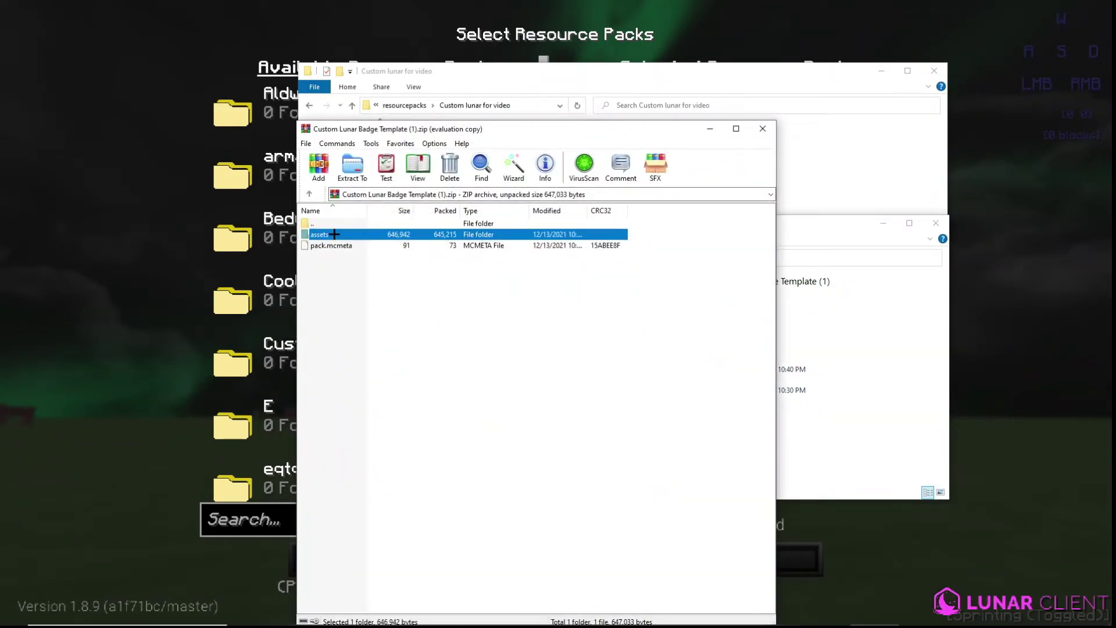
pyautogui.doubleClick(322, 236)
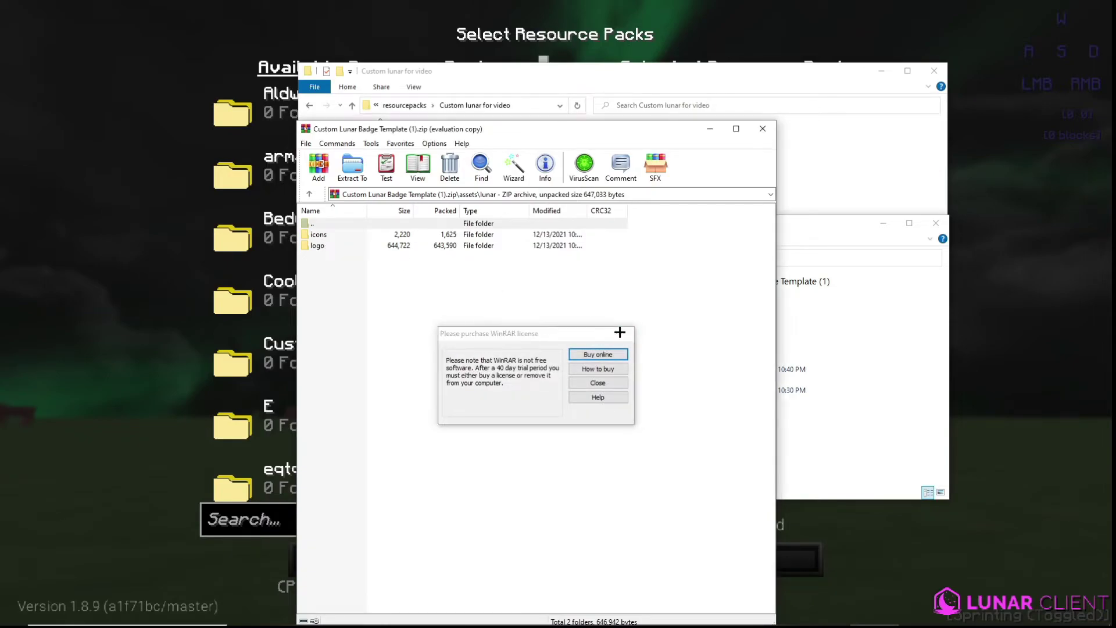
pyautogui.click(620, 330)
pyautogui.doubleClick(321, 246)
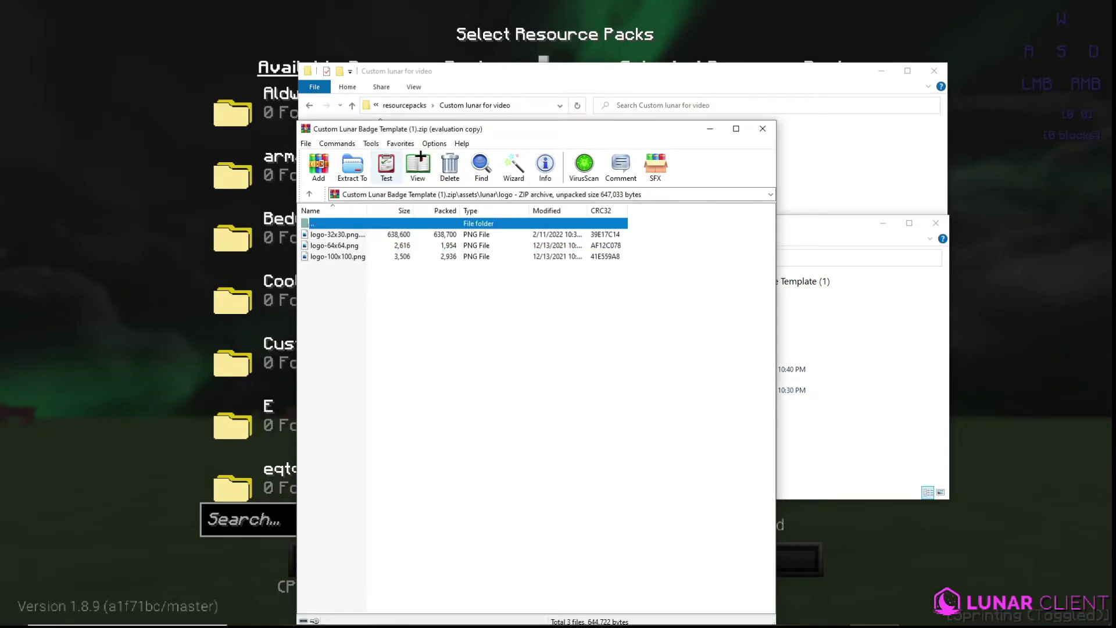
pyautogui.moveTo(467, 130); pyautogui.dragTo(721, 189)
pyautogui.click(594, 293)
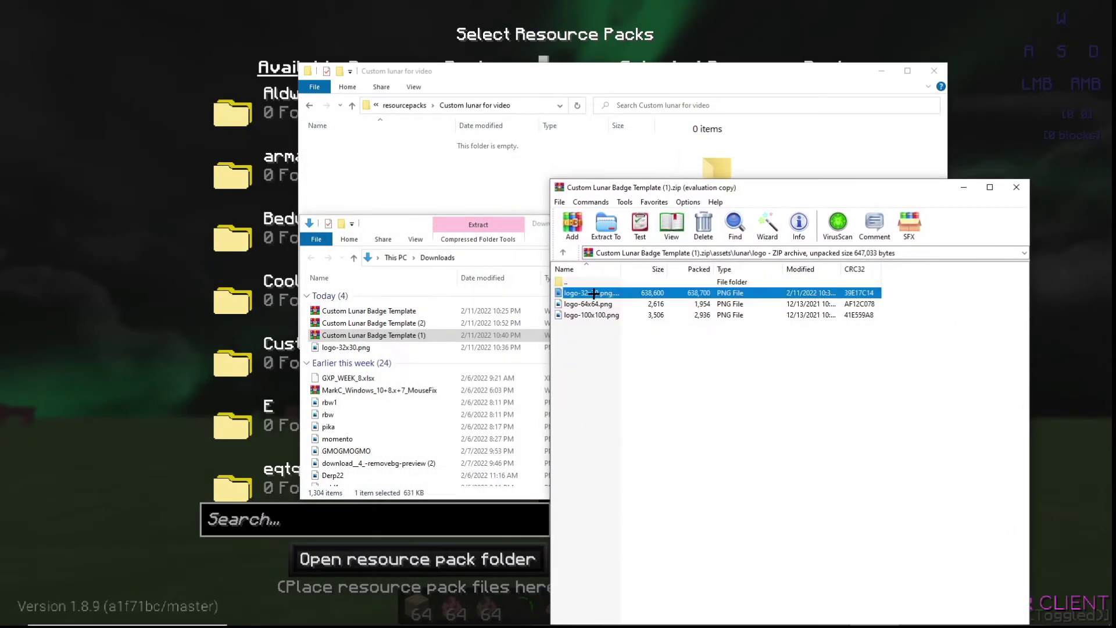
pyautogui.doubleClick(594, 293)
pyautogui.click(1100, 9)
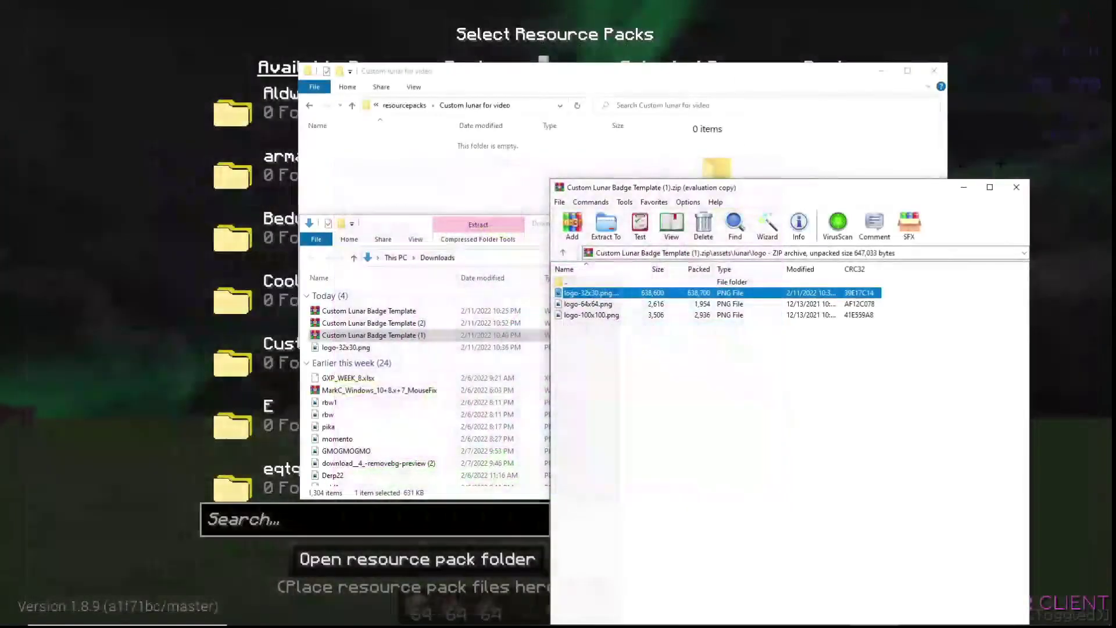
# - Copy the archive's assets folder and pack.mcmeta into the 'Custom lunar for video' folder
pyautogui.click(1017, 187)
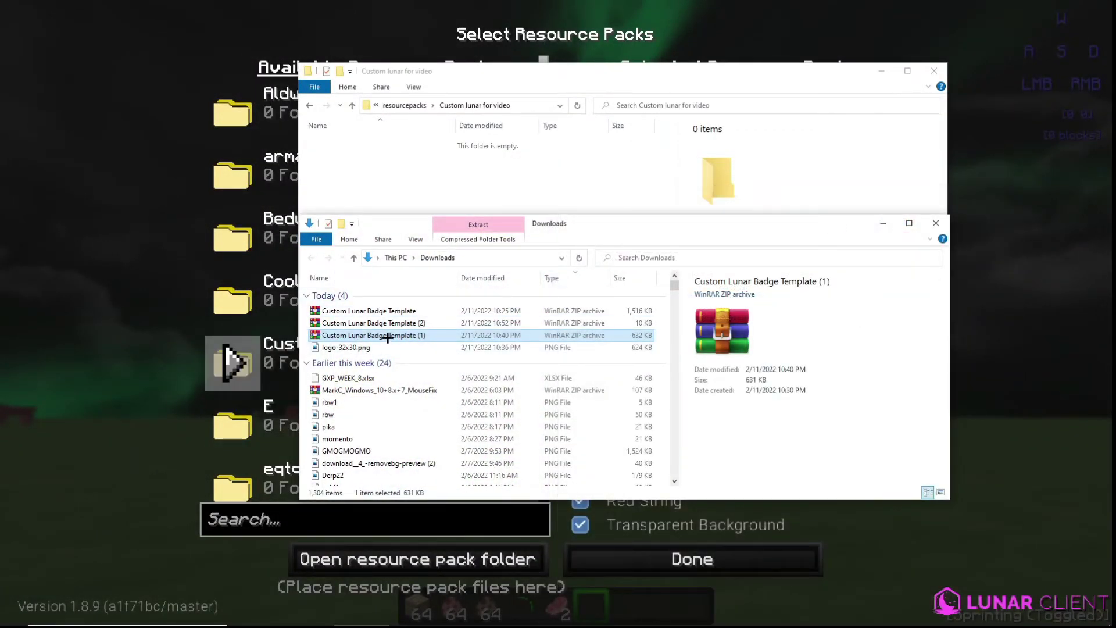
pyautogui.doubleClick(343, 335)
pyautogui.moveTo(623, 311); pyautogui.dragTo(618, 295)
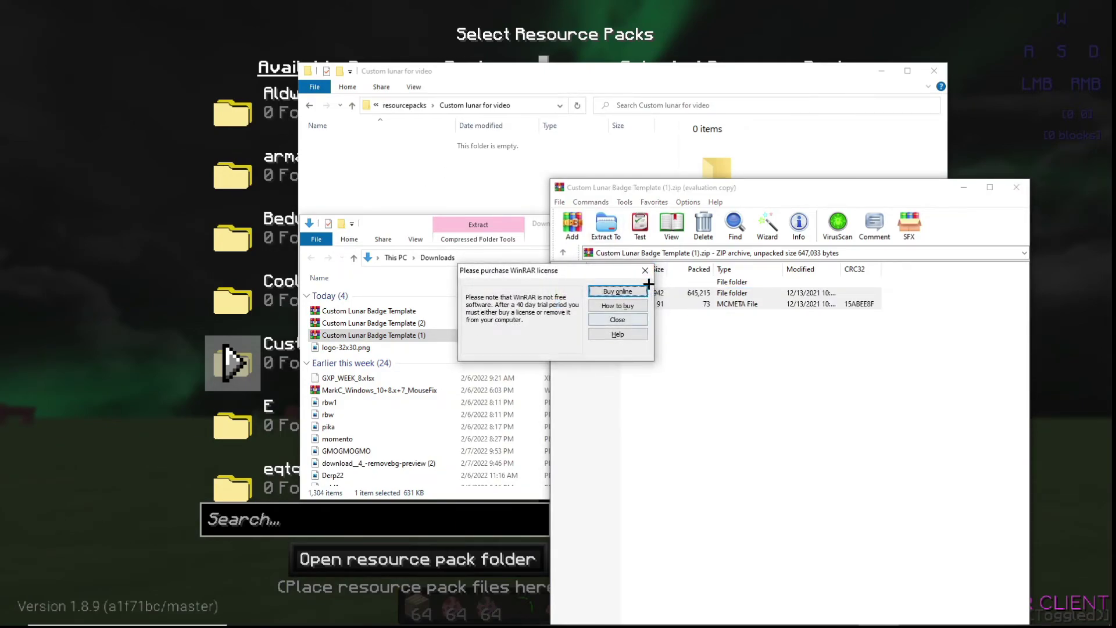
pyautogui.click(647, 270)
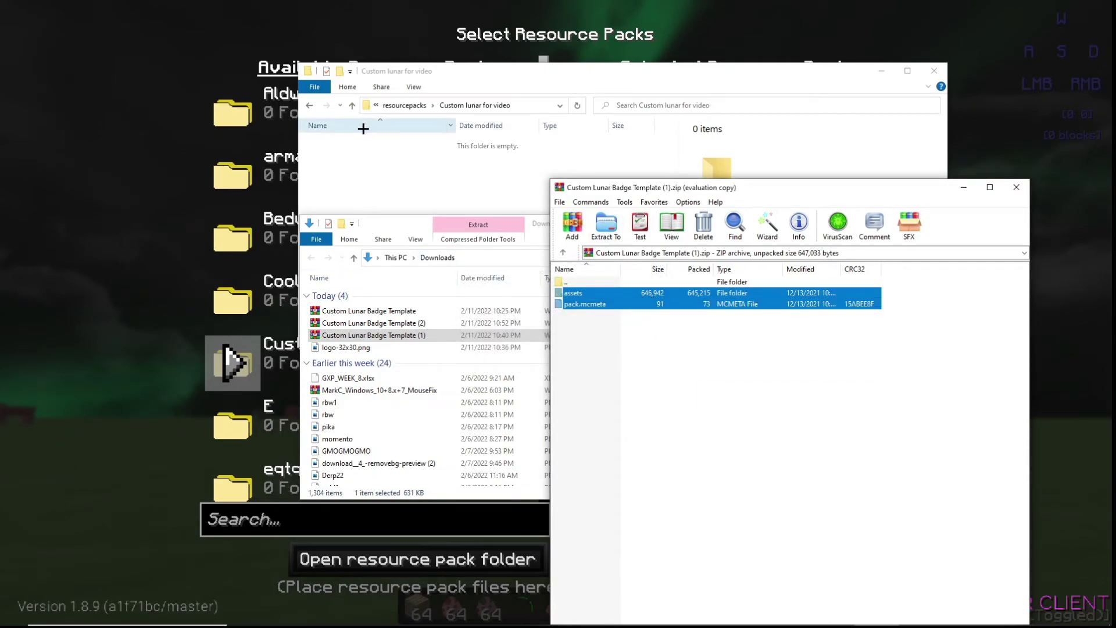
pyautogui.moveTo(624, 298); pyautogui.dragTo(403, 169)
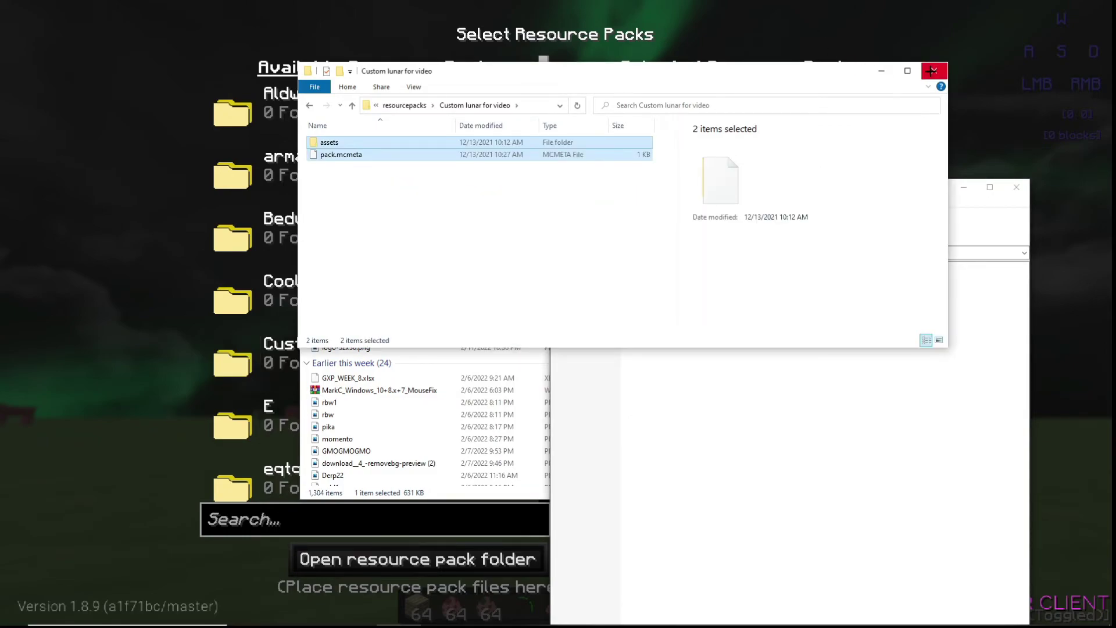
# - Filter packs by 'cu', swap 'Custom lunar icon' for 'Custom lunar for video', and confirm
pyautogui.click(935, 70)
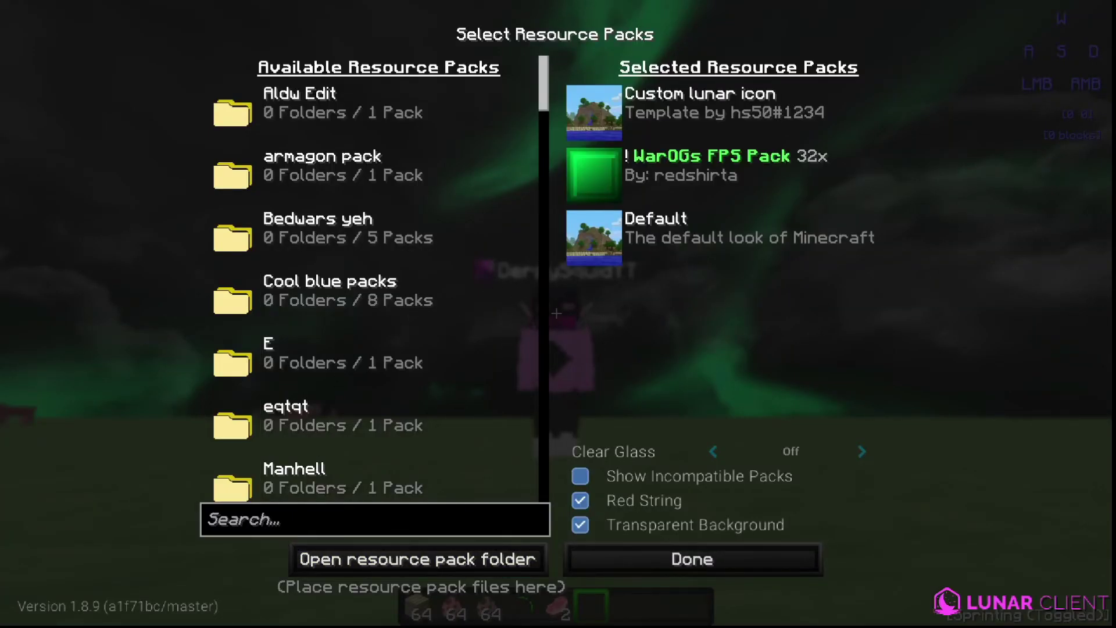
pyautogui.click(245, 519)
pyautogui.write('cu')
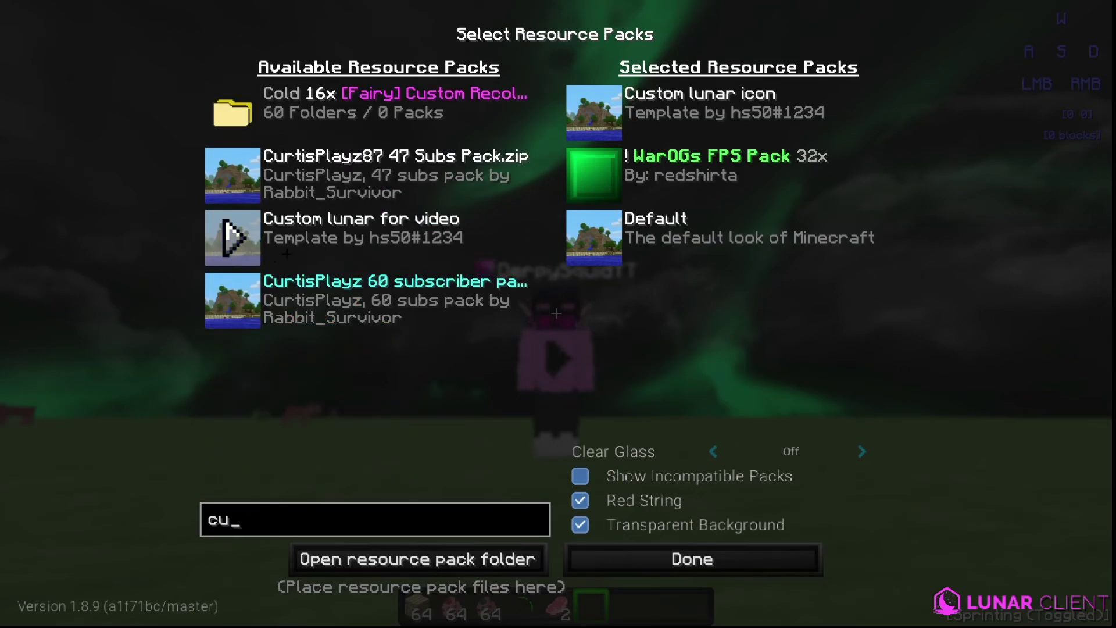
pyautogui.click(585, 112)
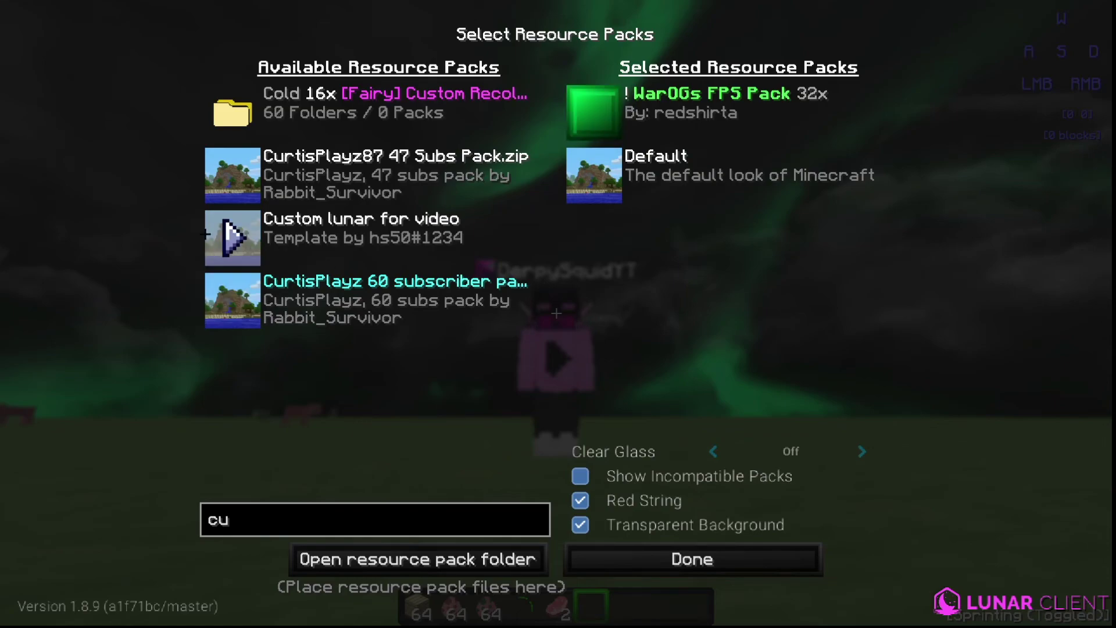
pyautogui.click(231, 236)
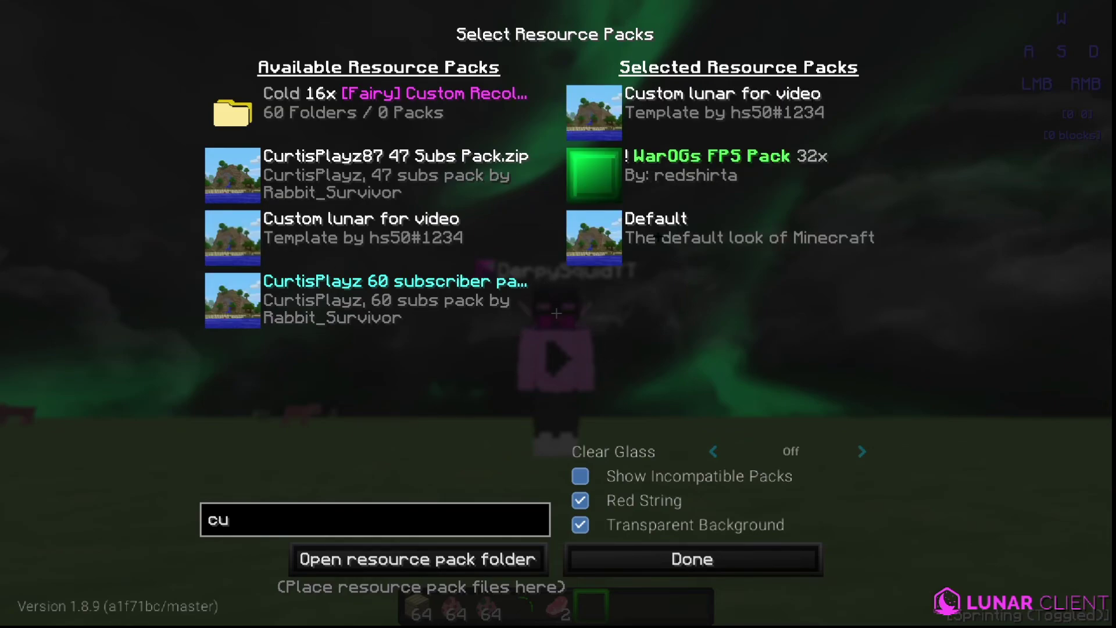
pyautogui.write('s')
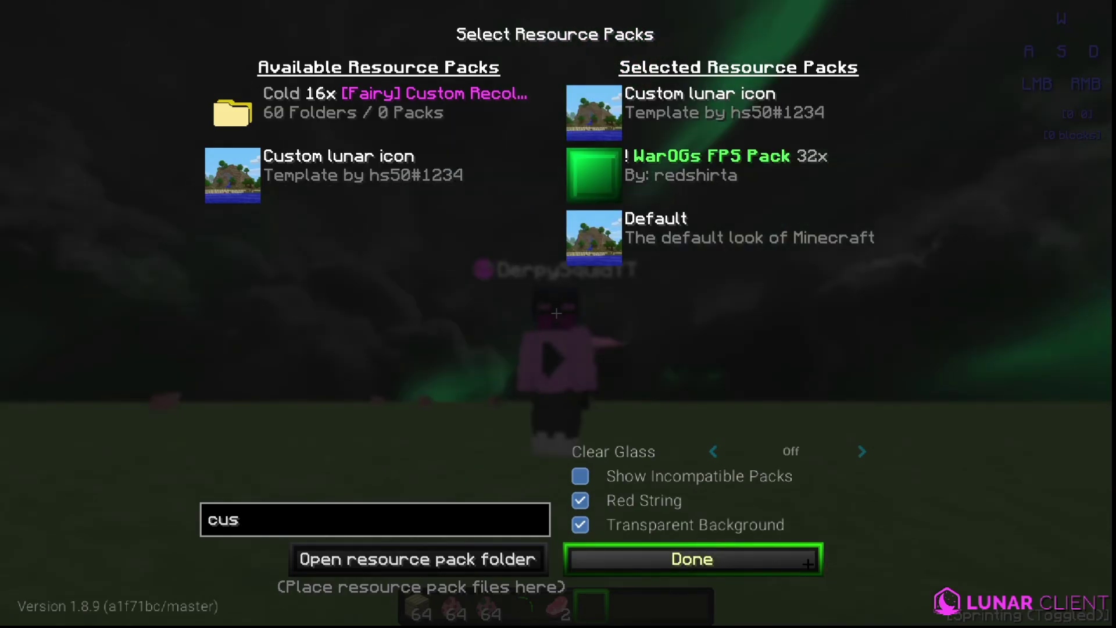
pyautogui.click(802, 542)
# - Zoom in on the nametag to confirm the custom badge, then drop the diamond pickaxe
pyautogui.press('Escape')
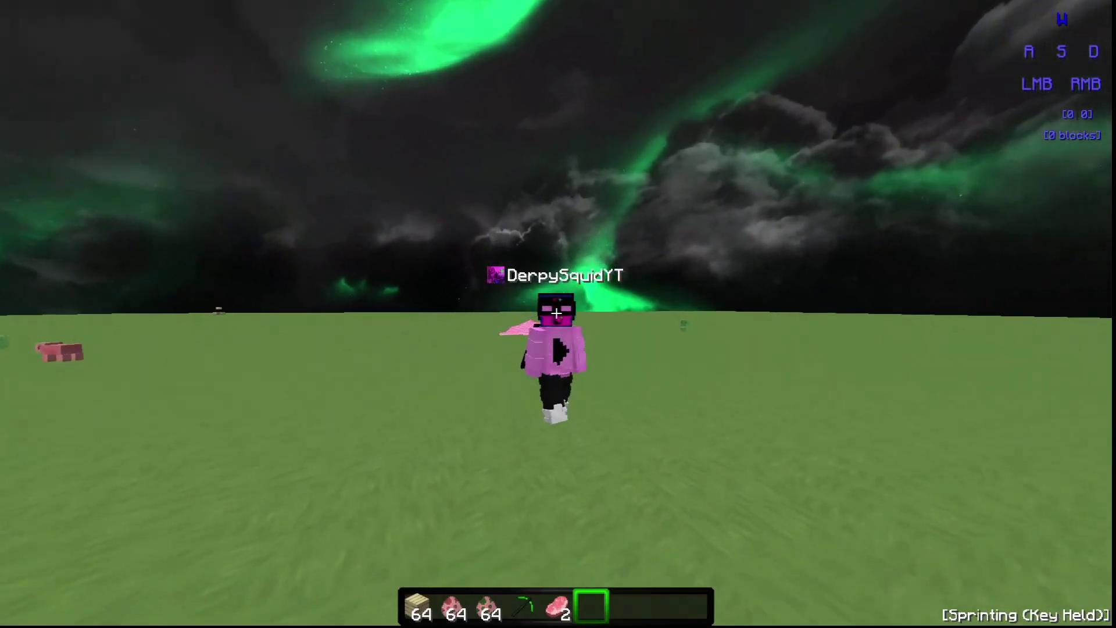
pyautogui.press('4')
pyautogui.press('c')
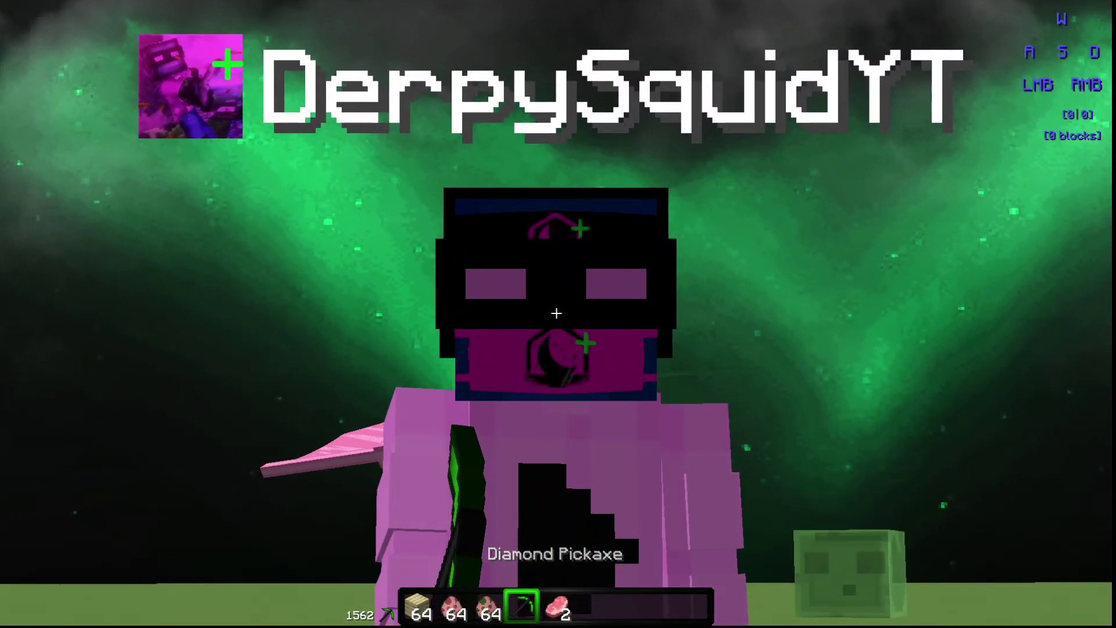
pyautogui.press('q')
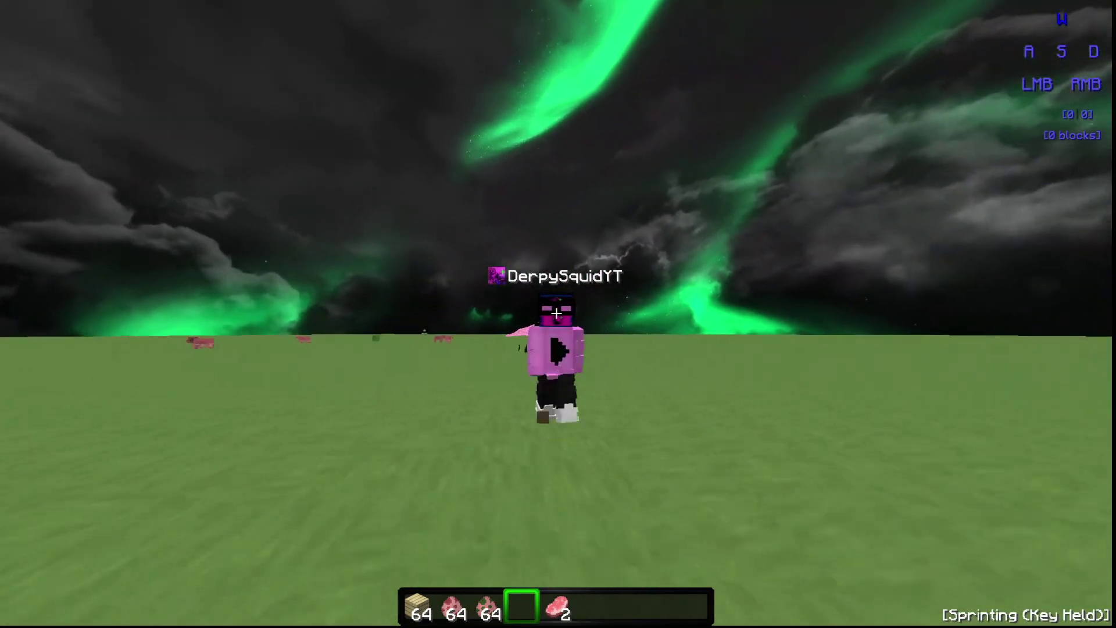
pyautogui.click(556, 314)
pyautogui.rightClick(556, 314)
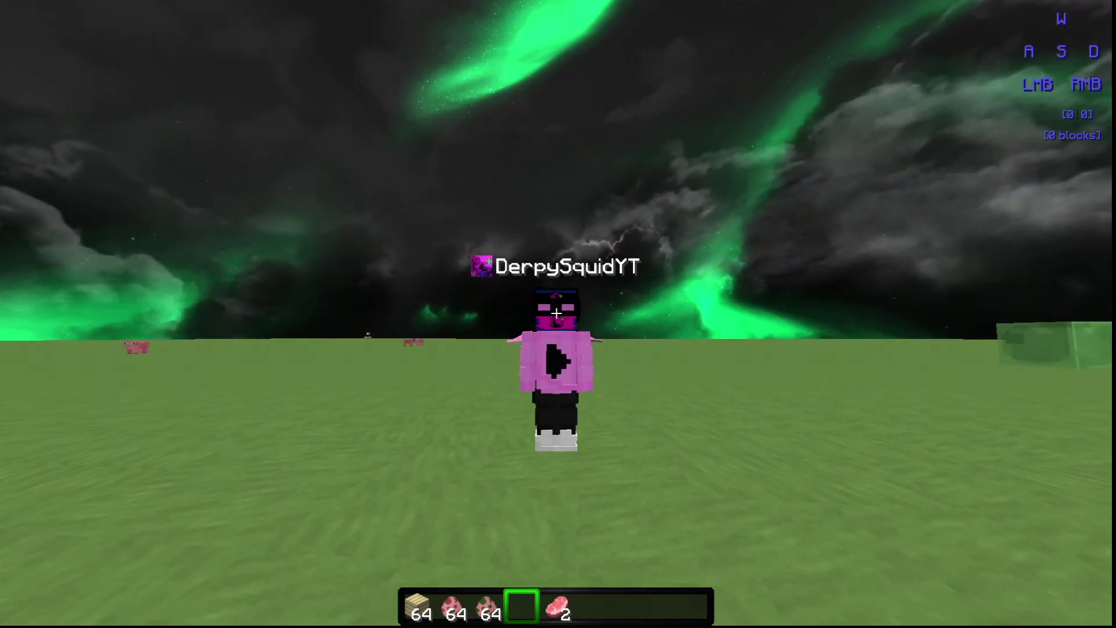